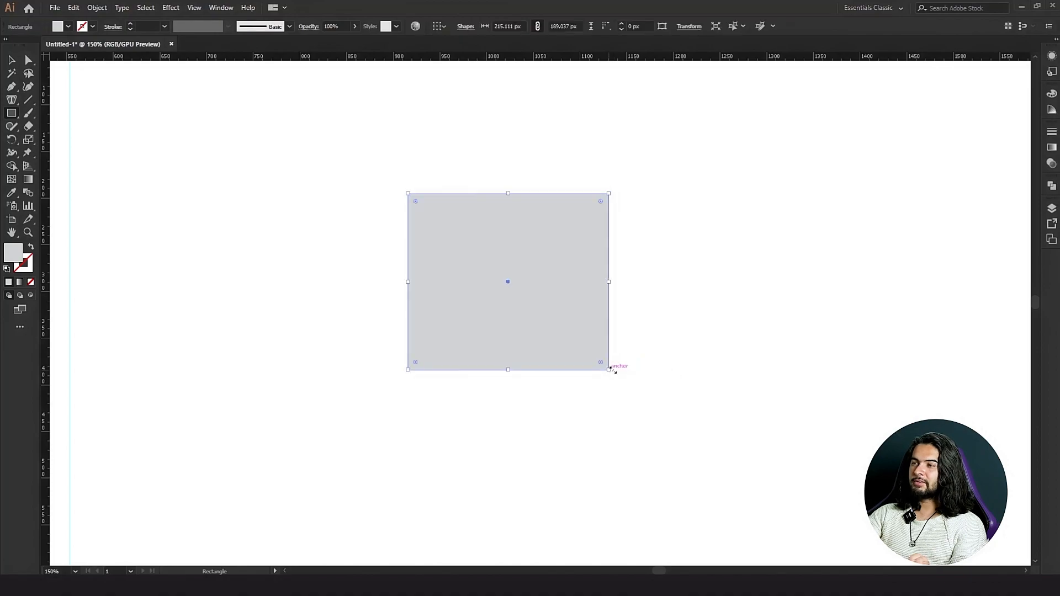
- Convert the grey rectangle into an area type frame with placeholder text by using the Area Type tool on its path edge
{"action": "left_click", "coordinate": [12, 100]}
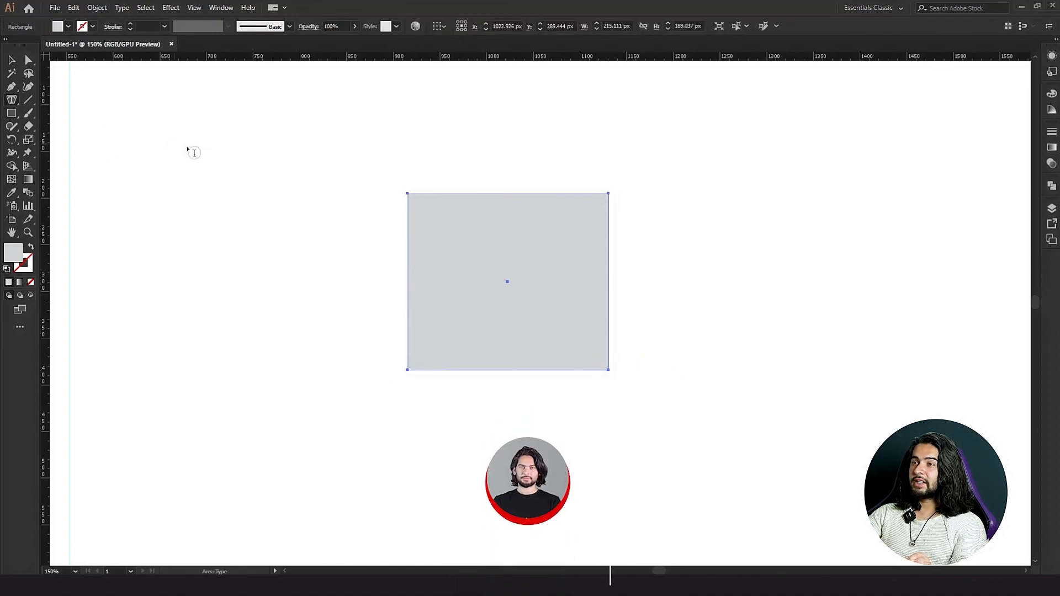
{"action": "left_click", "coordinate": [9, 101]}
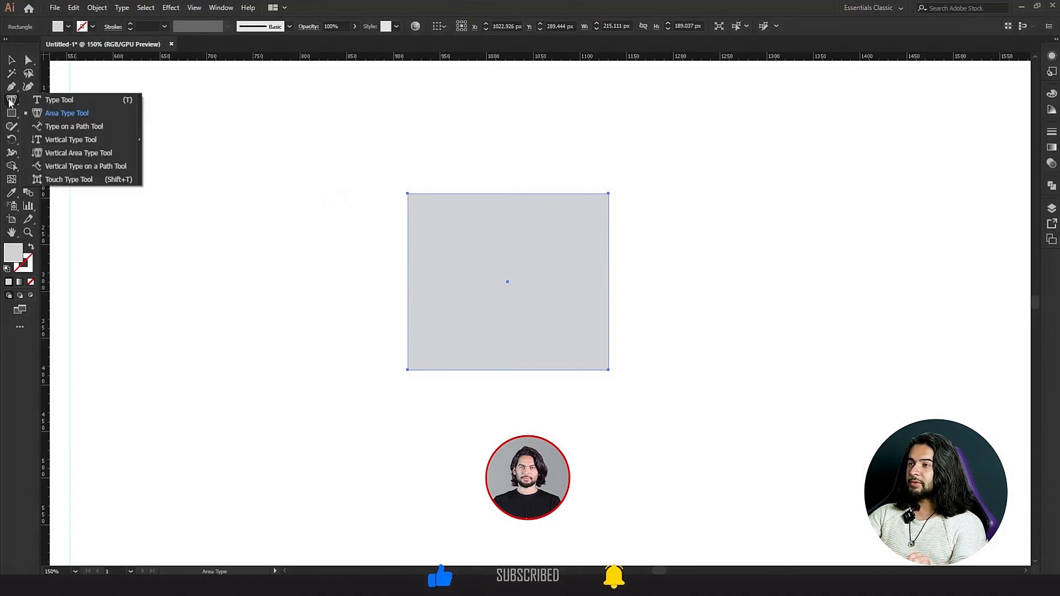
{"action": "left_click", "coordinate": [66, 113]}
{"action": "left_click", "coordinate": [447, 234]}
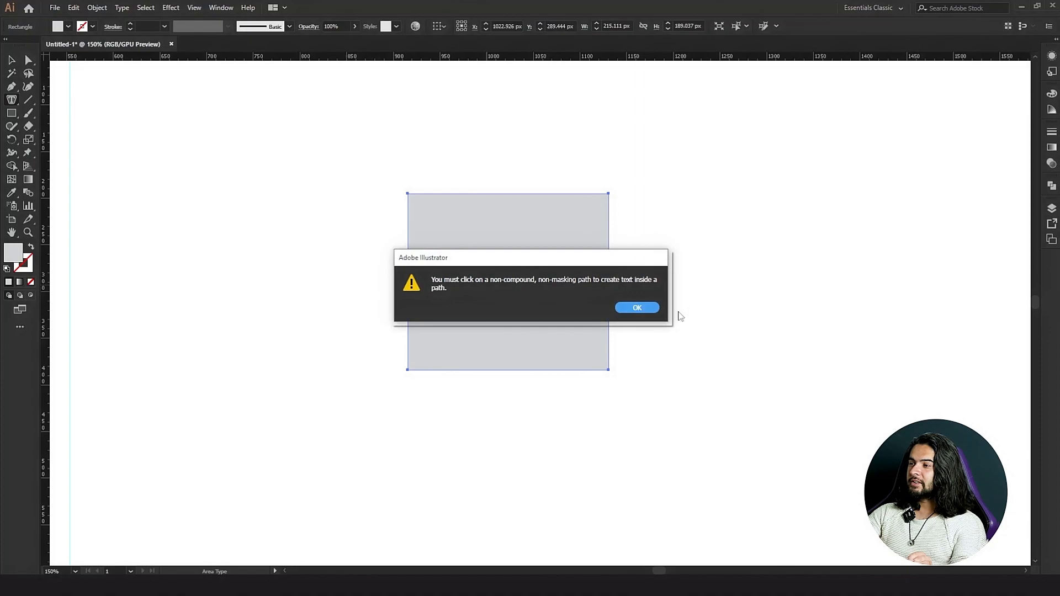
{"action": "left_click", "coordinate": [636, 308]}
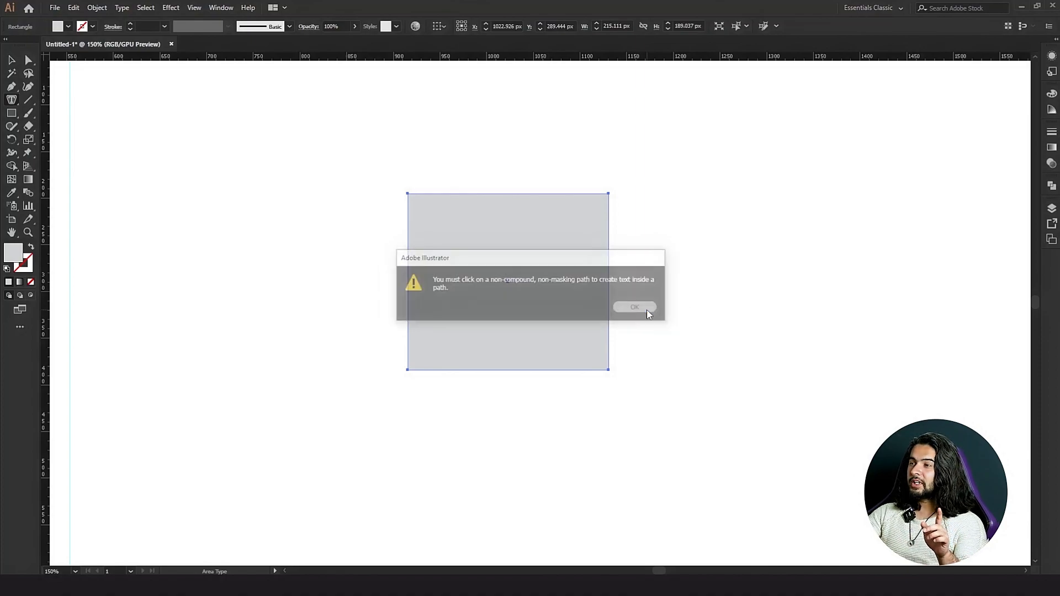
{"action": "left_click", "coordinate": [532, 194]}
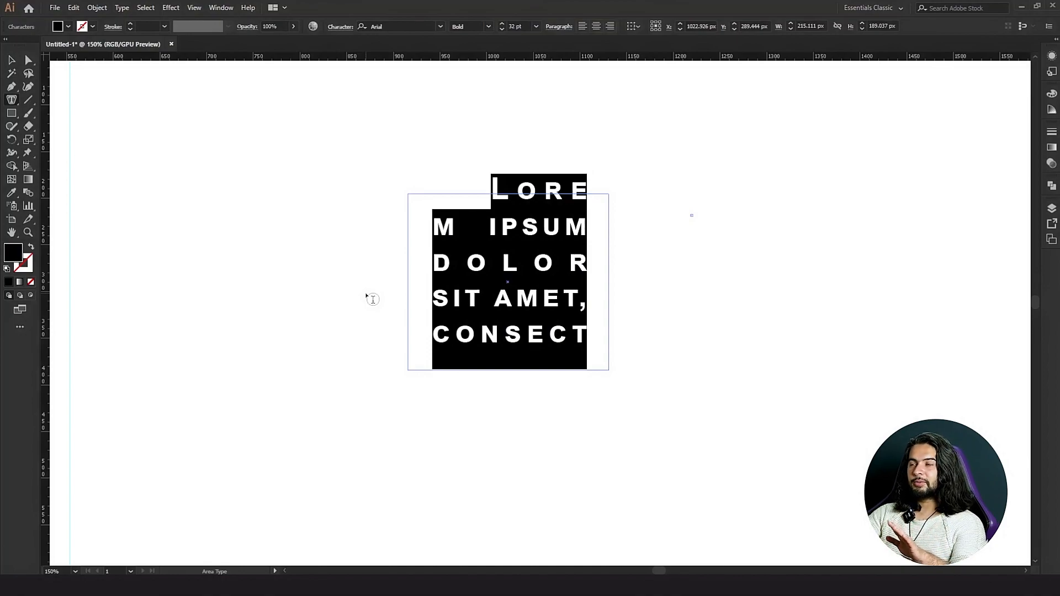
- Reduce the font size of the rectangle's placeholder text to 15 pt
{"action": "left_click", "coordinate": [502, 29]}
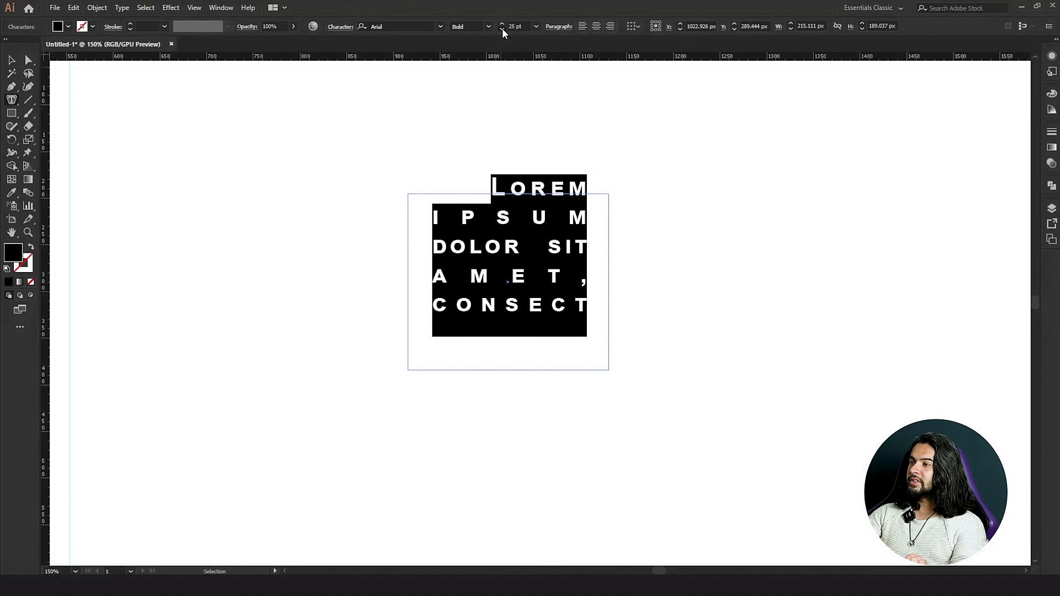
{"action": "left_click", "coordinate": [502, 29]}
{"action": "left_click", "coordinate": [502, 29]}
{"action": "left_click", "coordinate": [502, 29]}
{"action": "left_click", "coordinate": [502, 29]}
{"action": "left_click", "coordinate": [502, 28]}
{"action": "left_click", "coordinate": [501, 29]}
{"action": "left_click", "coordinate": [502, 29]}
- Select all the placeholder text and paste repeated copies of it until the rectangular frame is filled
{"action": "left_click", "coordinate": [545, 222]}
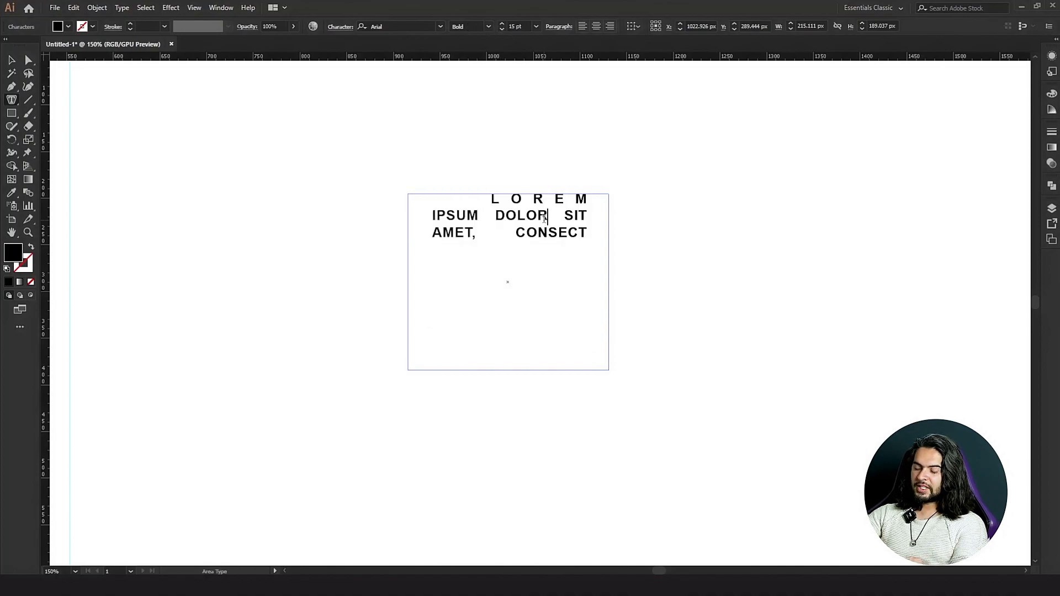
{"action": "key", "text": "ctrl+a"}
{"action": "key", "text": "ctrl+v"}
{"action": "key", "text": "ctrl+v"}
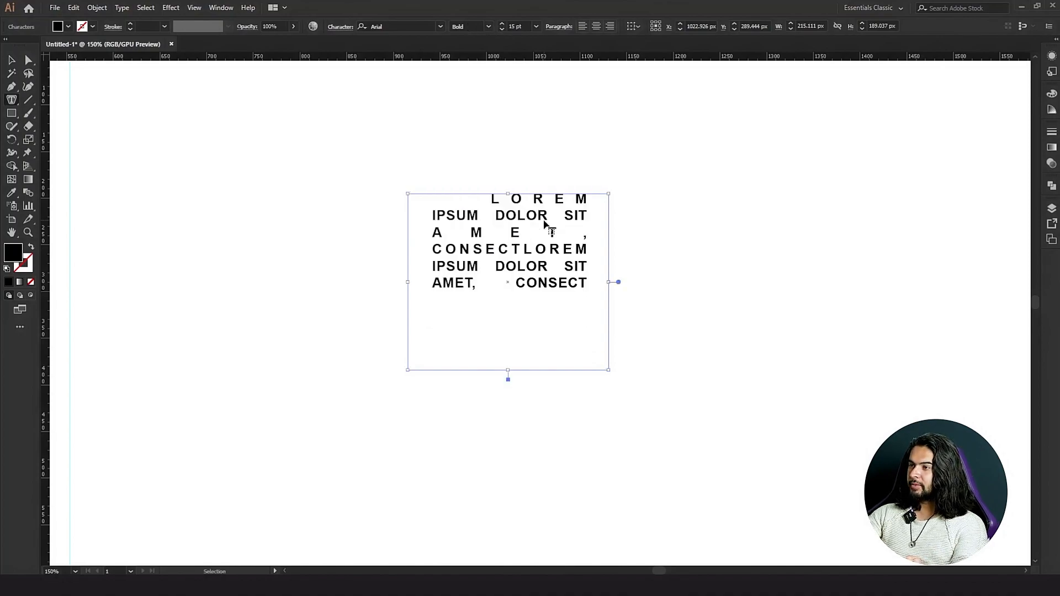
{"action": "type", "text": "LOREM IPSUM DOLOR SIT AMET, CONSECT"}
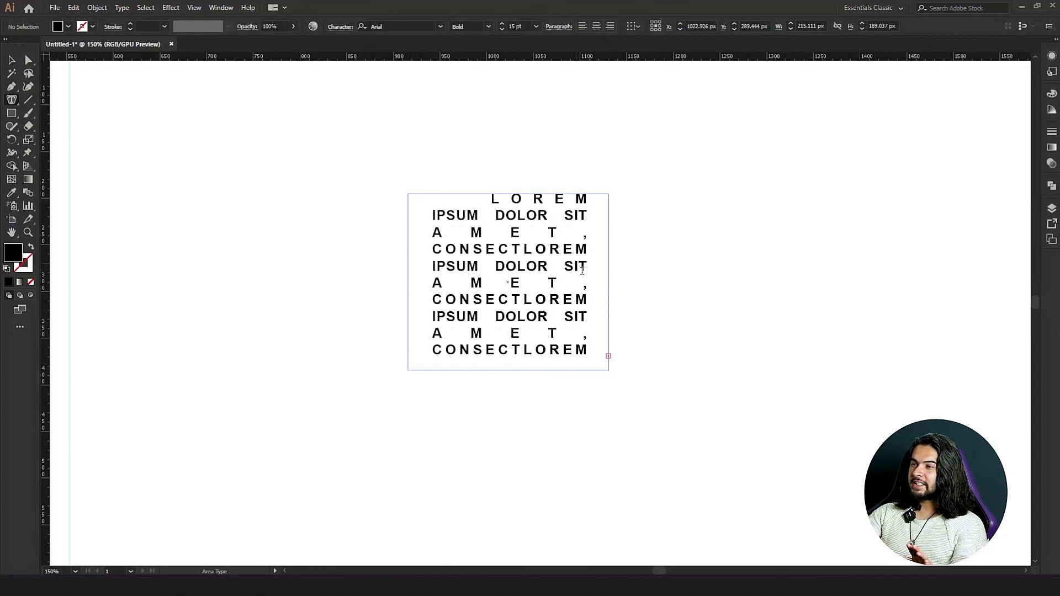
- Set the paragraph's left, right and first-line indents to 0 pt and align the text left
{"action": "left_click", "coordinate": [558, 27]}
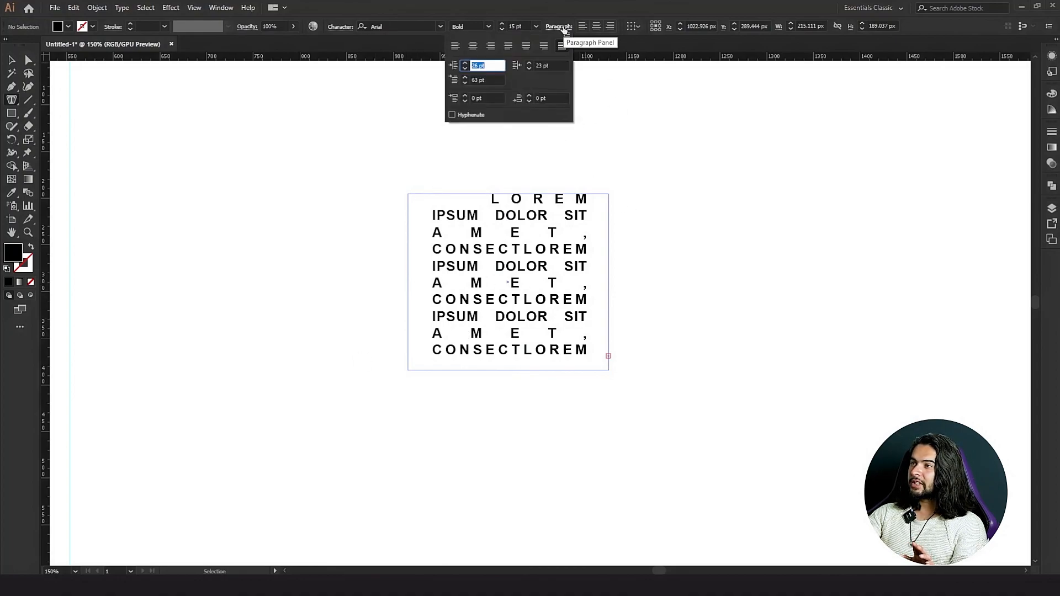
{"action": "left_click", "coordinate": [466, 63]}
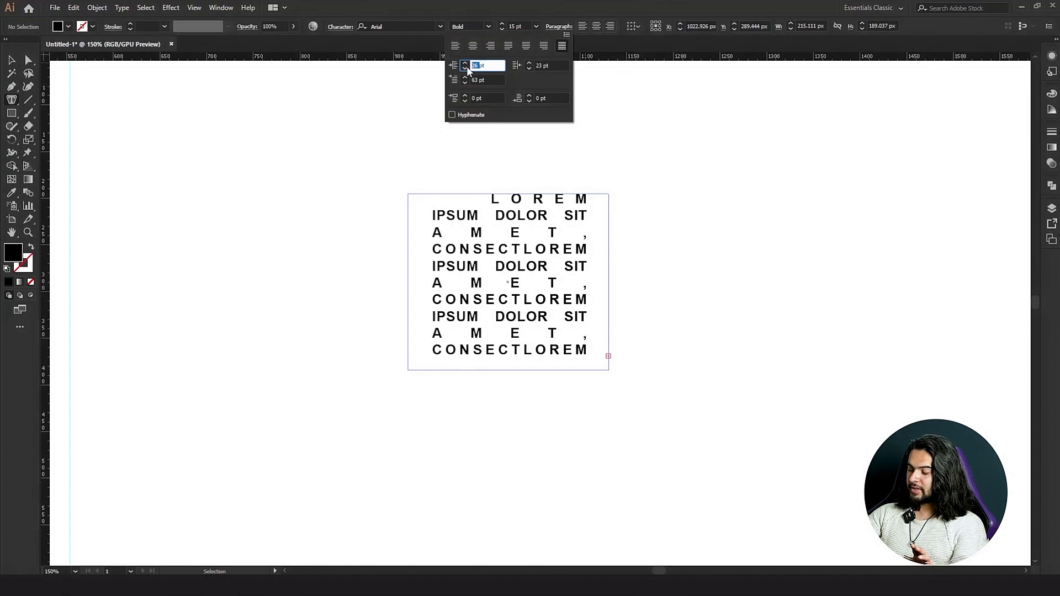
{"action": "type", "text": "0"}
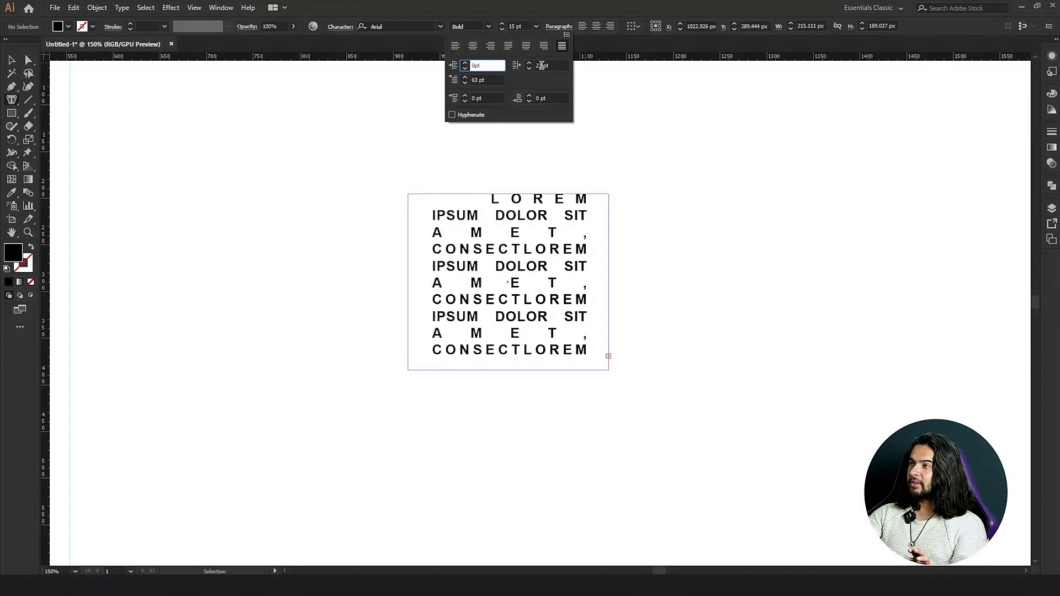
{"action": "left_click", "coordinate": [541, 65]}
{"action": "type", "text": "0"}
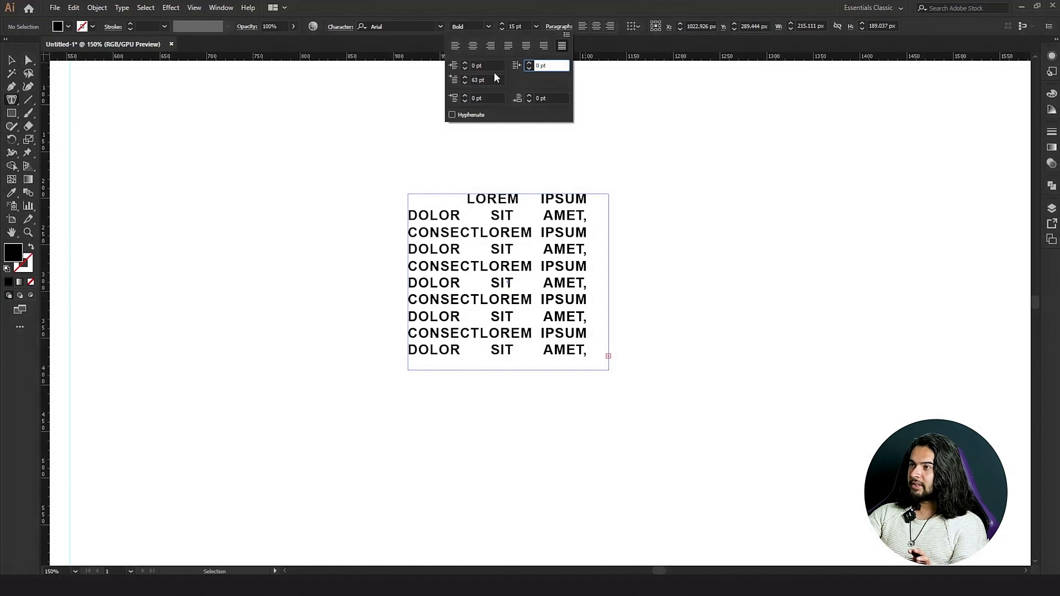
{"action": "left_click", "coordinate": [461, 80]}
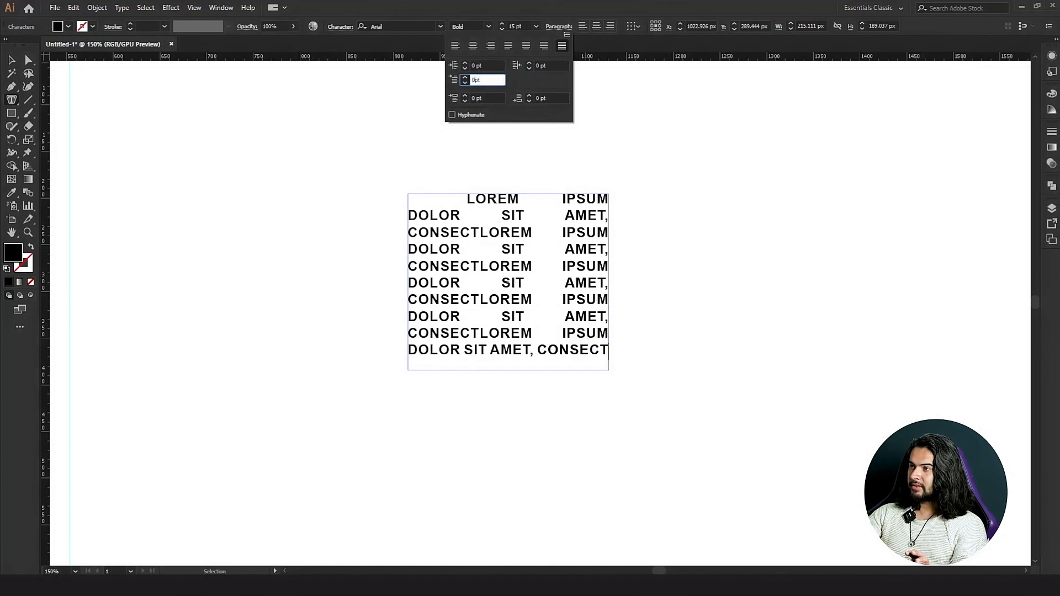
{"action": "type", "text": "0"}
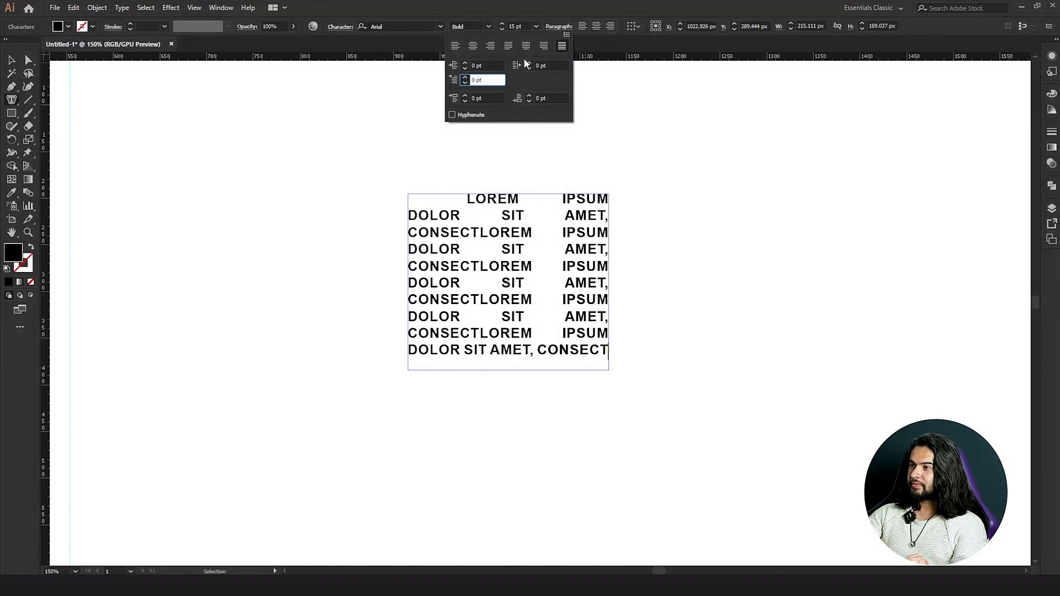
{"action": "key", "text": "Return"}
{"action": "key", "text": "ctrl+shift+l"}
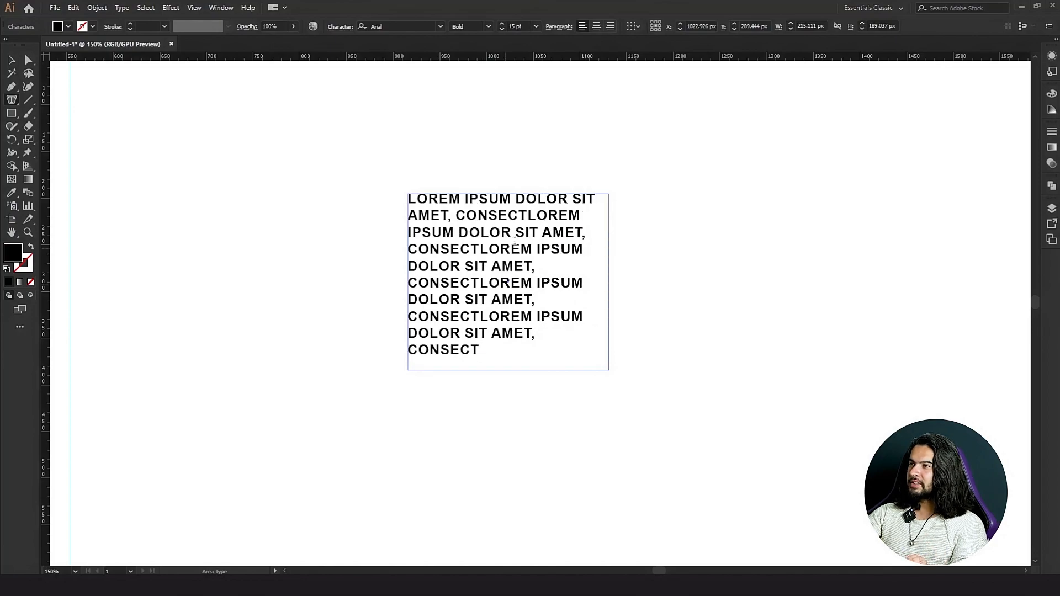
- Paste one more copy of the placeholder text at the end of the rectangular frame's text
{"action": "key", "text": "ctrl+a"}
{"action": "left_click", "coordinate": [522, 303]}
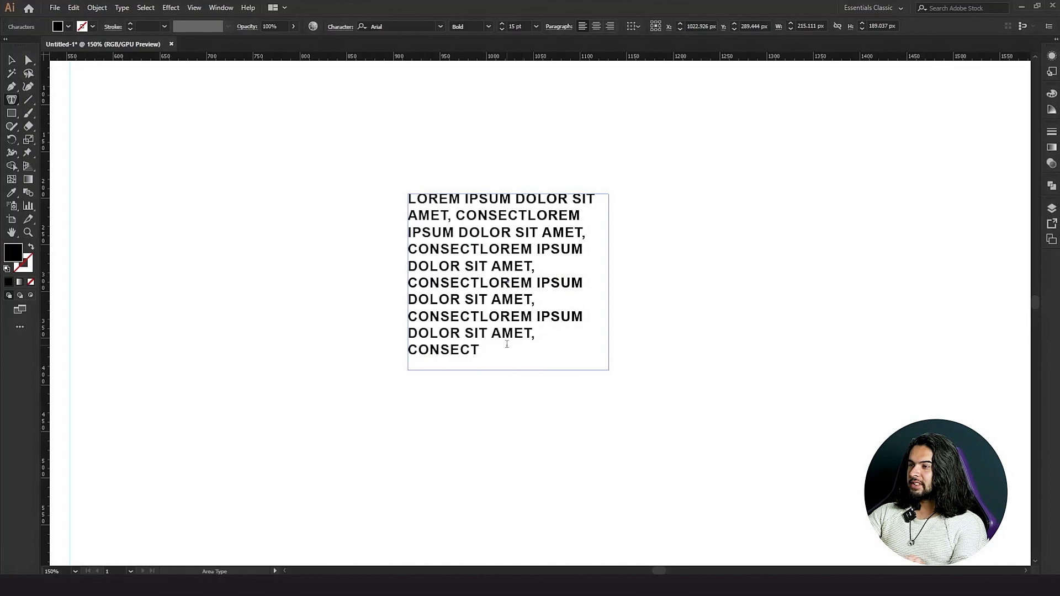
{"action": "key", "text": "ctrl+v"}
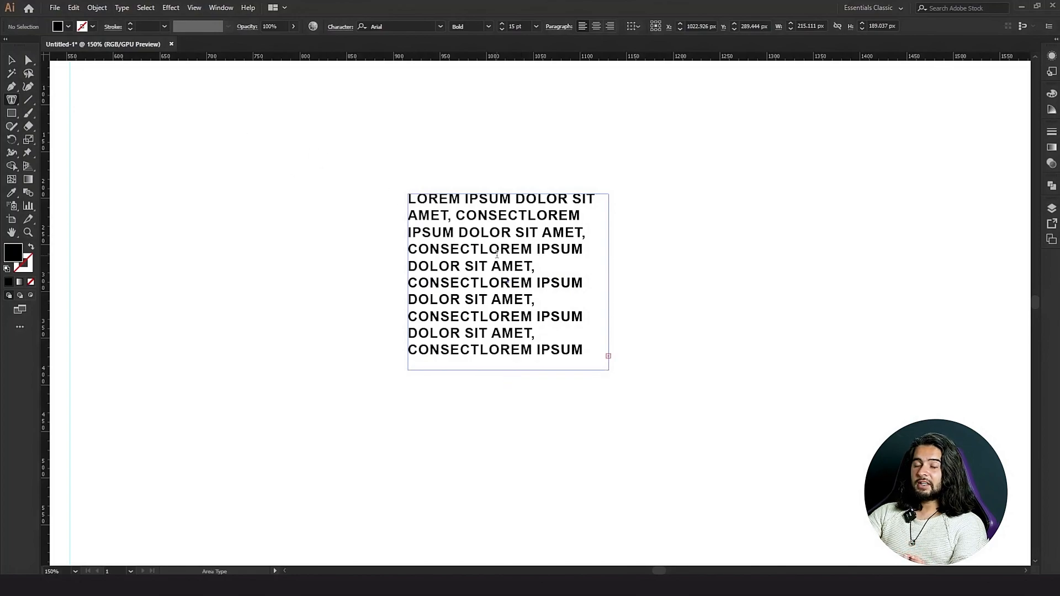
- Draw an ellipse about 221 by 231 px beside the text block and convert it into an area type frame
{"action": "left_click", "coordinate": [11, 113]}
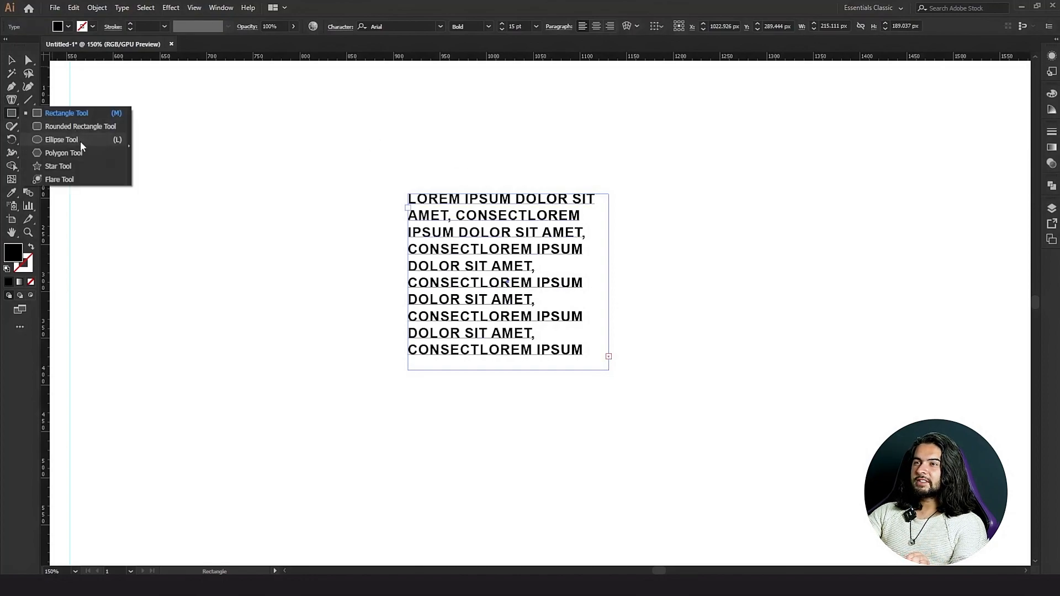
{"action": "left_click", "coordinate": [80, 141]}
{"action": "left_click_drag", "start_coordinate": [148, 177], "coordinate": [355, 392]}
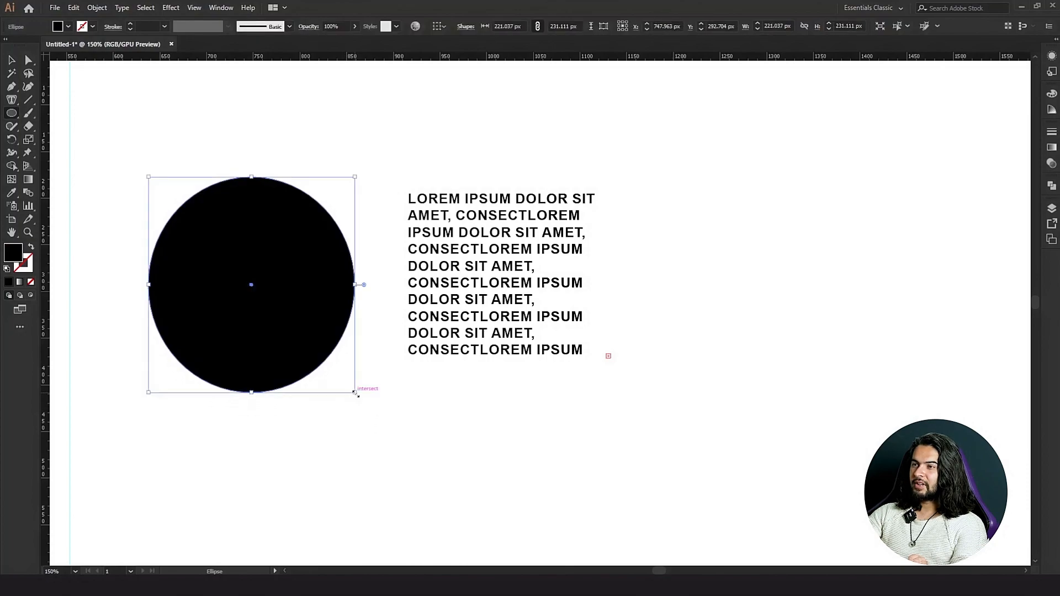
{"action": "left_click", "coordinate": [10, 101]}
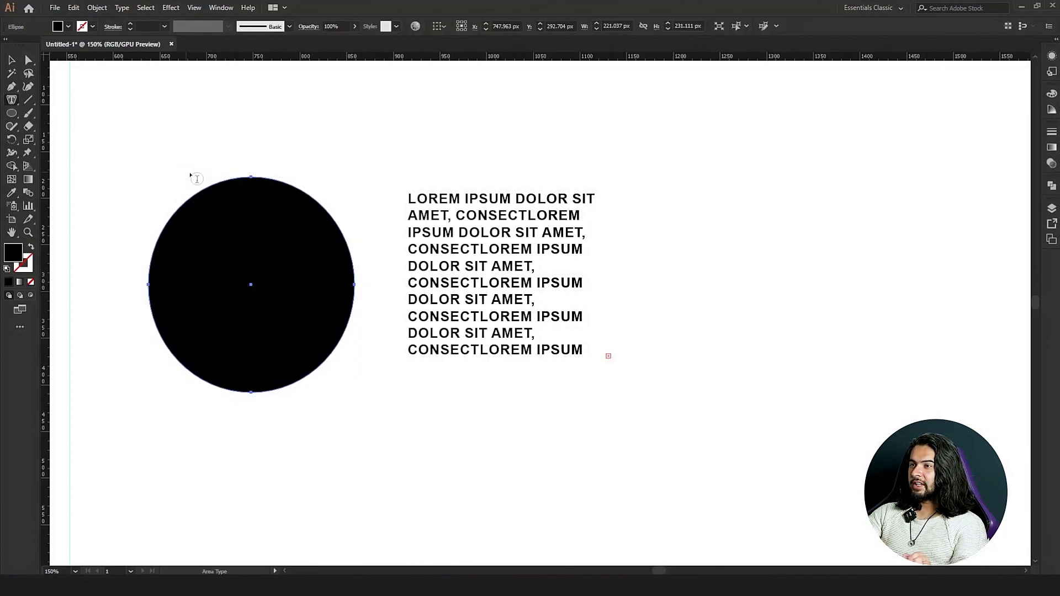
{"action": "left_click", "coordinate": [228, 186]}
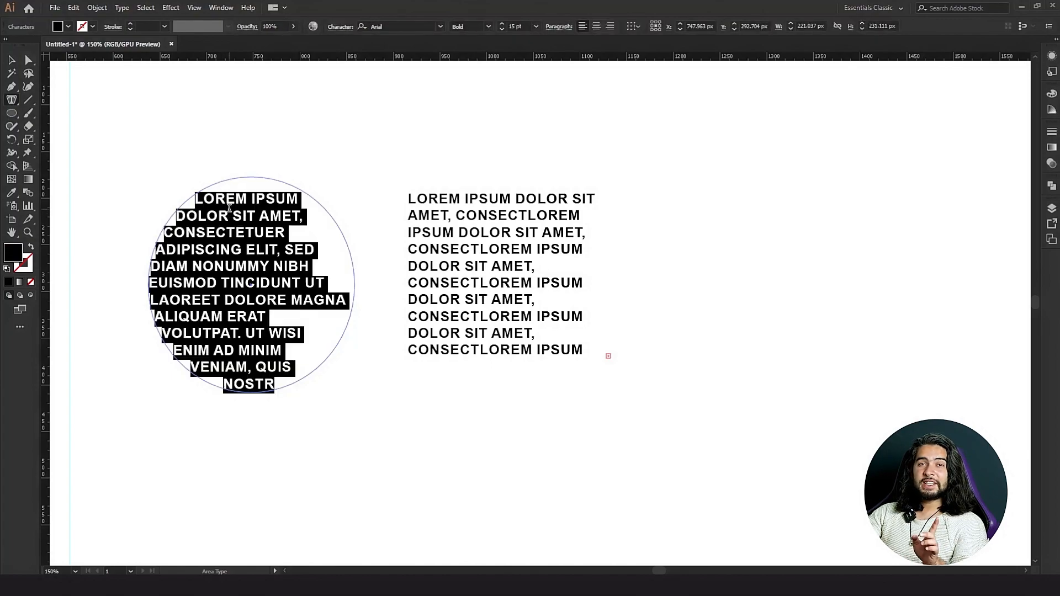
- Reduce the font size of the ellipse's placeholder text to 4 pt
{"action": "left_click", "coordinate": [502, 28]}
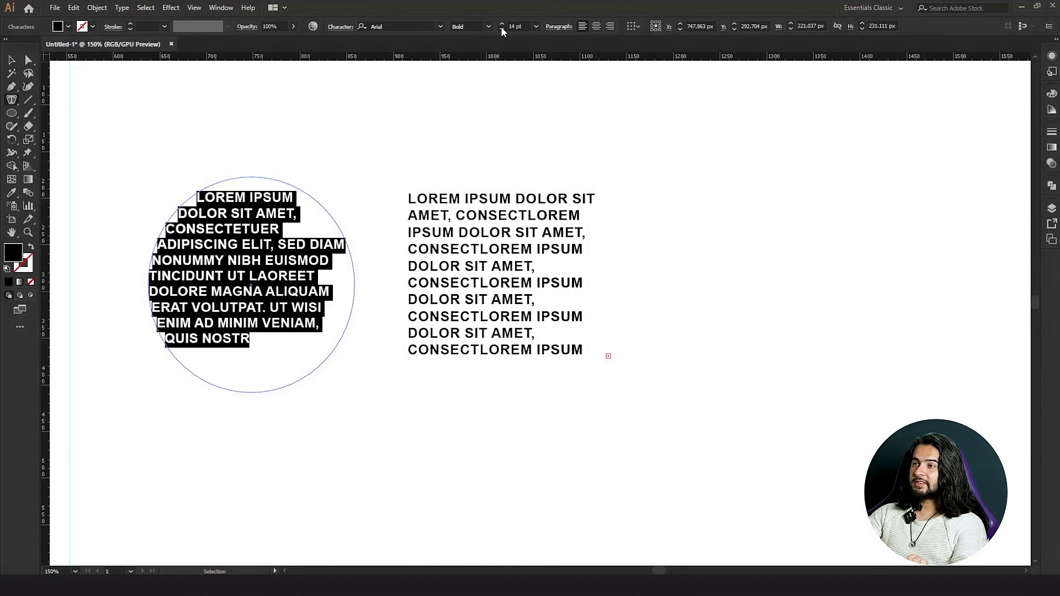
{"action": "left_click", "coordinate": [502, 28]}
{"action": "left_click", "coordinate": [501, 27]}
{"action": "left_click", "coordinate": [502, 27]}
{"action": "left_click", "coordinate": [501, 28]}
{"action": "left_click", "coordinate": [501, 27]}
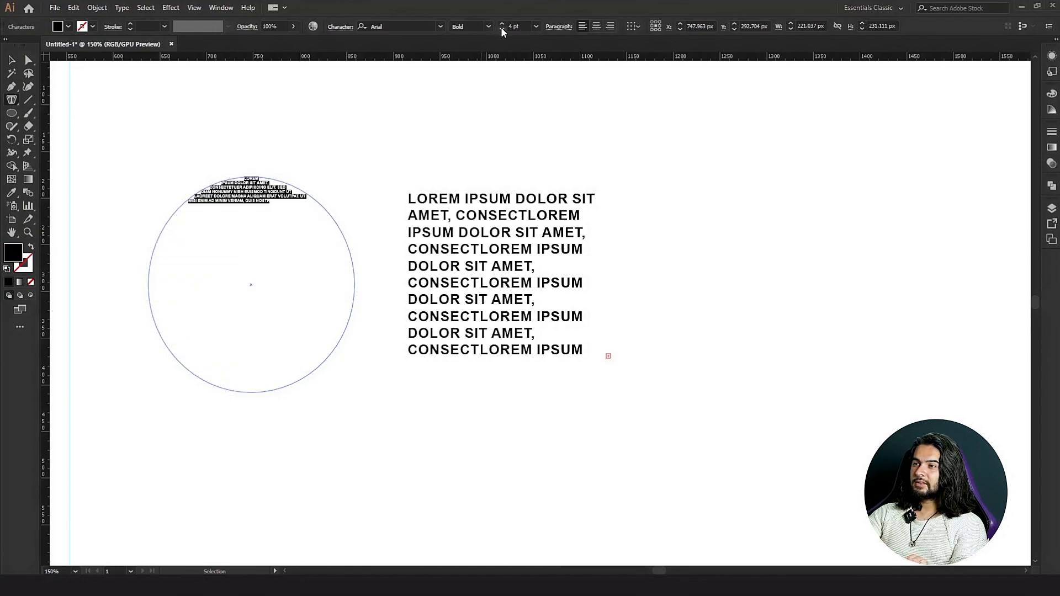
- Paste repeated copies of the placeholder text until the ellipse is filled, and finish with nothing selected
{"action": "key", "text": "Escape"}
{"action": "key", "text": "ctrl+v"}
{"action": "key", "text": "ctrl+v"}
{"action": "key", "text": "ctrl+v"}
{"action": "key", "text": "ctrl+v"}
{"action": "key", "text": "ctrl+v"}
{"action": "key", "text": "ctrl+v"}
{"action": "key", "text": "ctrl+v"}
{"action": "key", "text": "ctrl+v"}
{"action": "key", "text": "ctrl+v"}
{"action": "key", "text": "ctrl+v"}
{"action": "key", "text": "ctrl+v"}
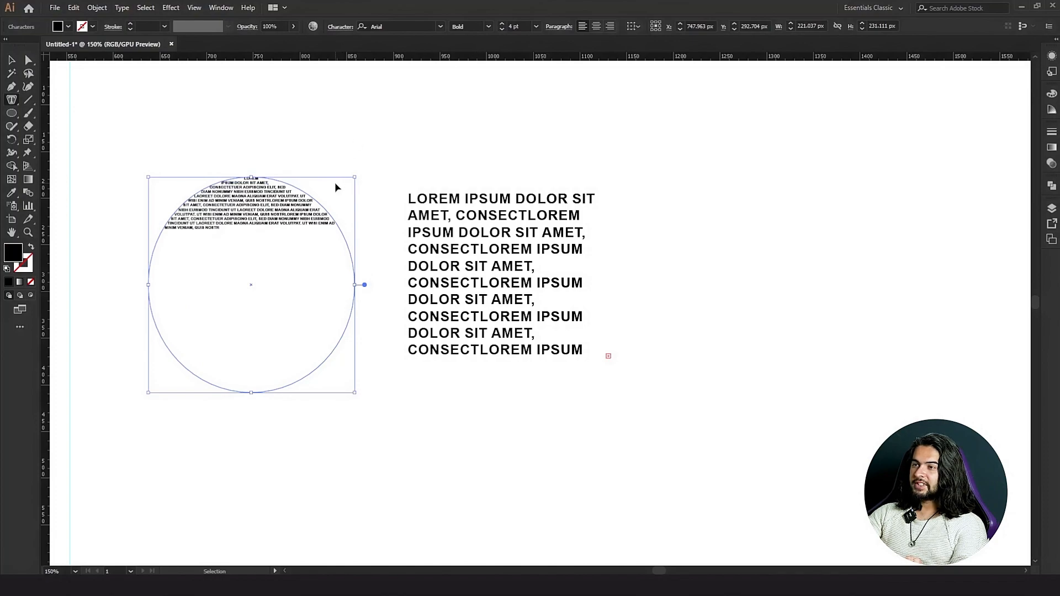
{"action": "key", "text": "ctrl+v"}
{"action": "key", "text": "ctrl+v"}
{"action": "key", "text": "ctrl+v"}
{"action": "key", "text": "ctrl+v"}
{"action": "key", "text": "ctrl+v"}
{"action": "key", "text": "ctrl+v"}
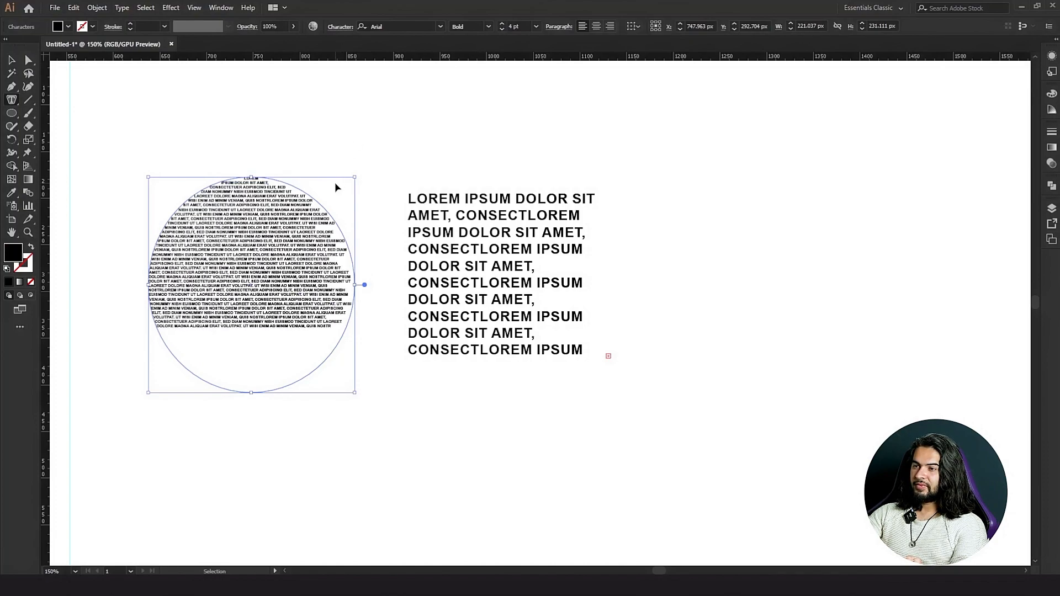
{"action": "left_click", "coordinate": [336, 184], "text": "ctrl"}
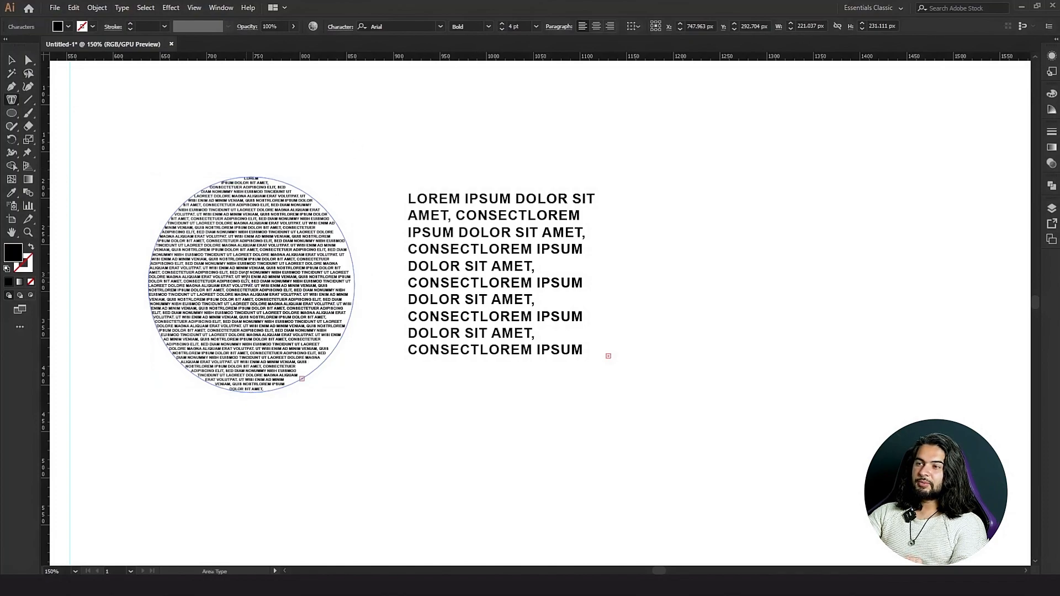
{"action": "left_click", "coordinate": [15, 60]}
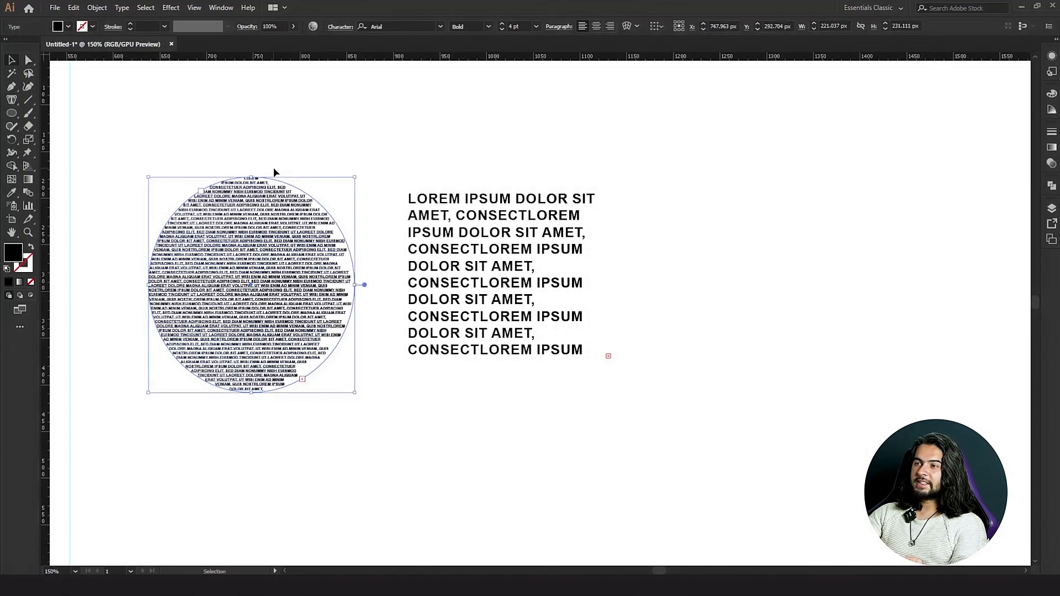
{"action": "left_click", "coordinate": [275, 169]}
{"action": "left_click", "coordinate": [265, 267]}
{"action": "left_click", "coordinate": [193, 138]}
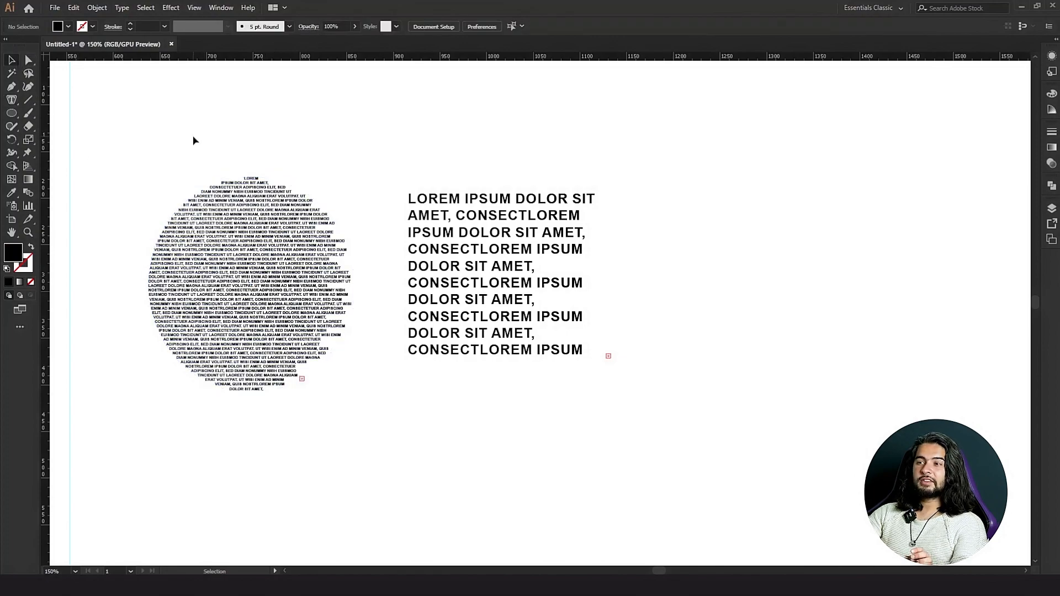
- Center-align the text inside the ellipse and deselect it
{"action": "left_click", "coordinate": [255, 215]}
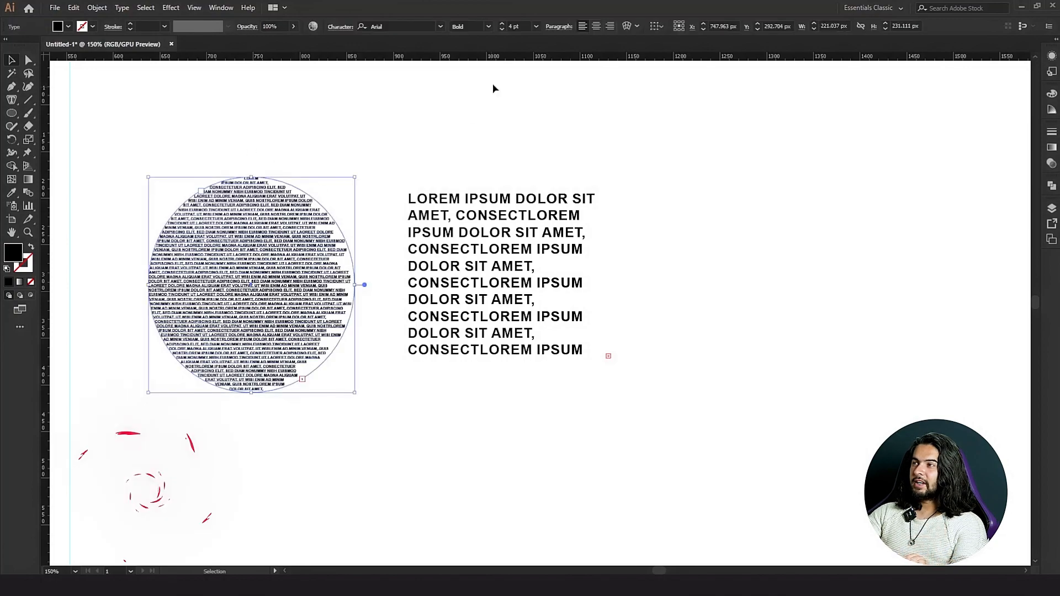
{"action": "left_click", "coordinate": [595, 27]}
{"action": "left_click", "coordinate": [393, 117]}
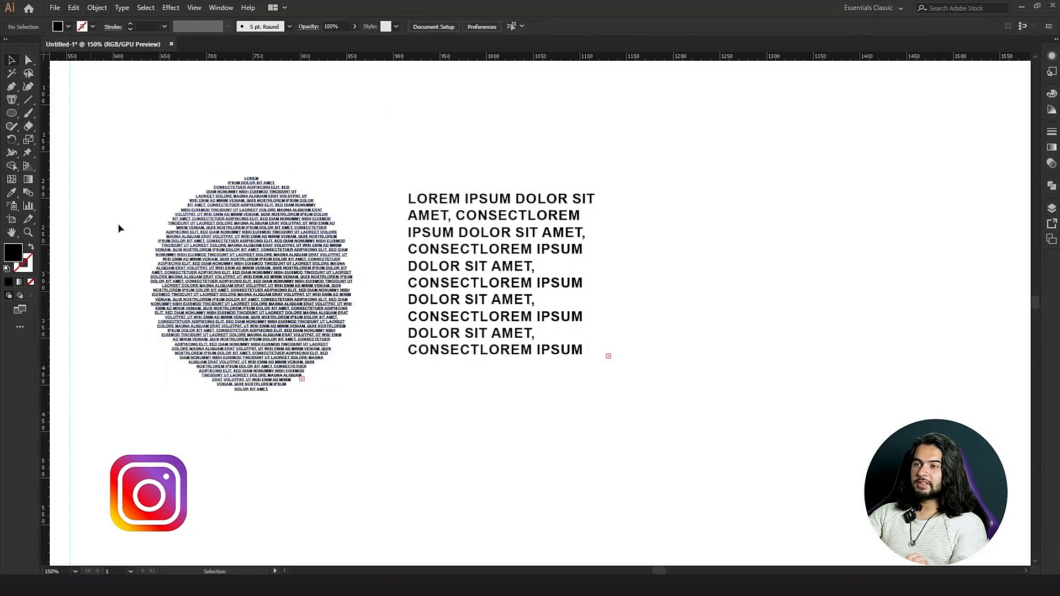
- Justify the ellipse's text with the last line centered and deselect it
{"action": "left_click", "coordinate": [318, 224]}
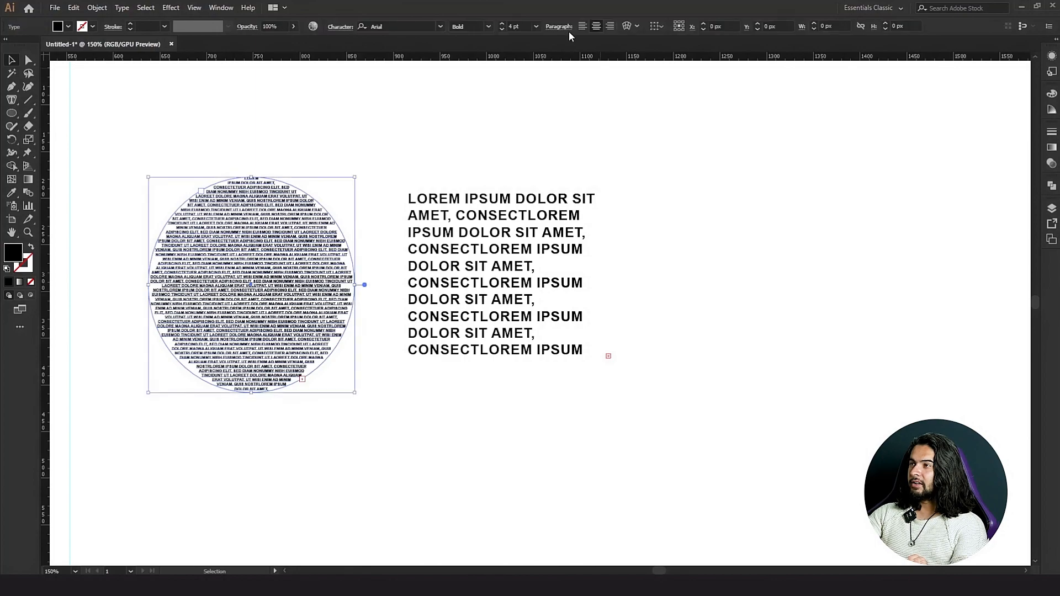
{"action": "left_click", "coordinate": [568, 29]}
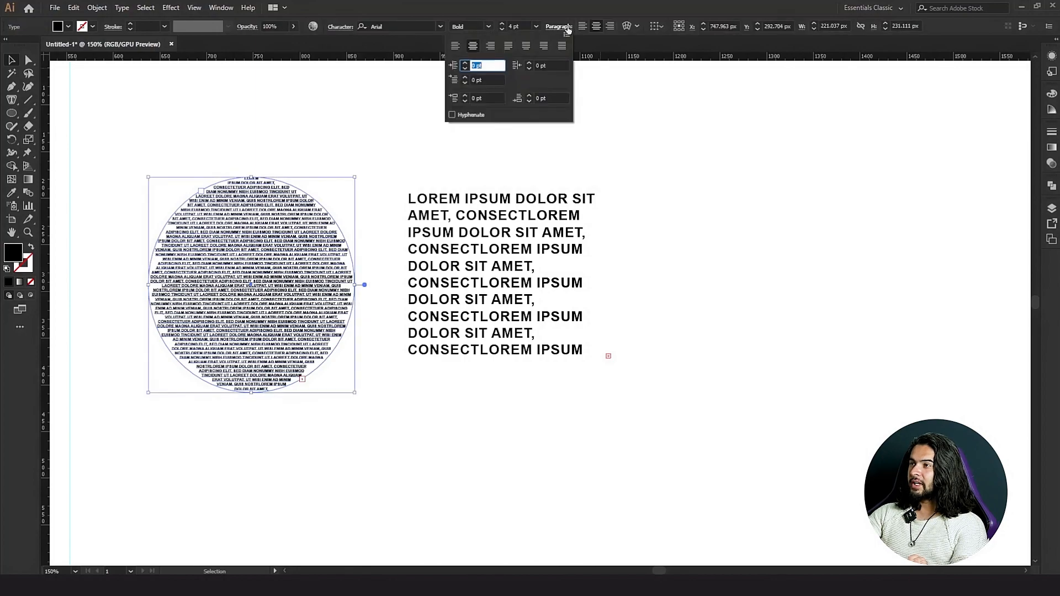
{"action": "left_click", "coordinate": [526, 46]}
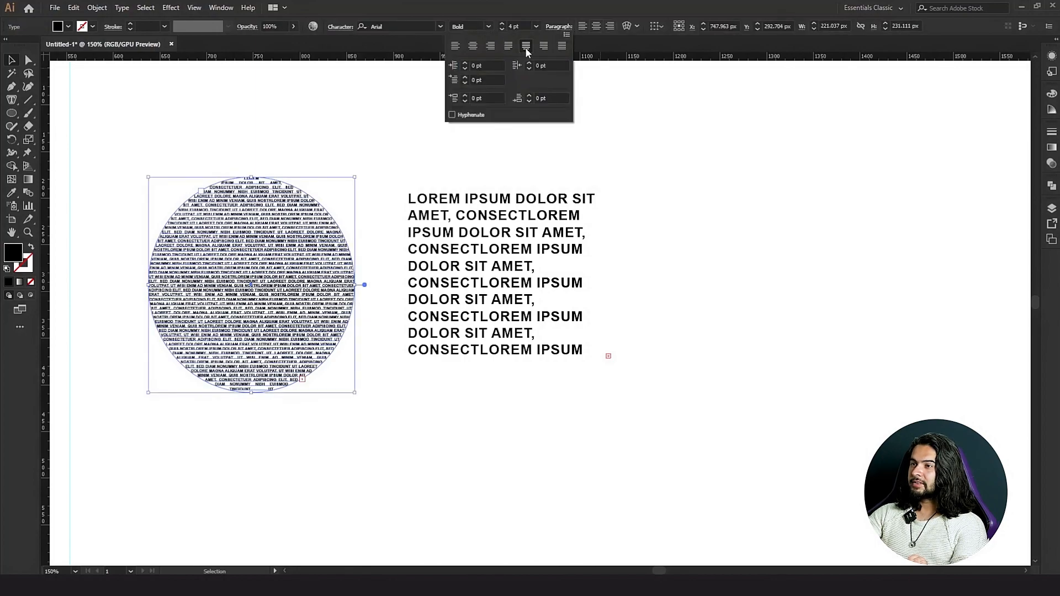
{"action": "left_click", "coordinate": [317, 138]}
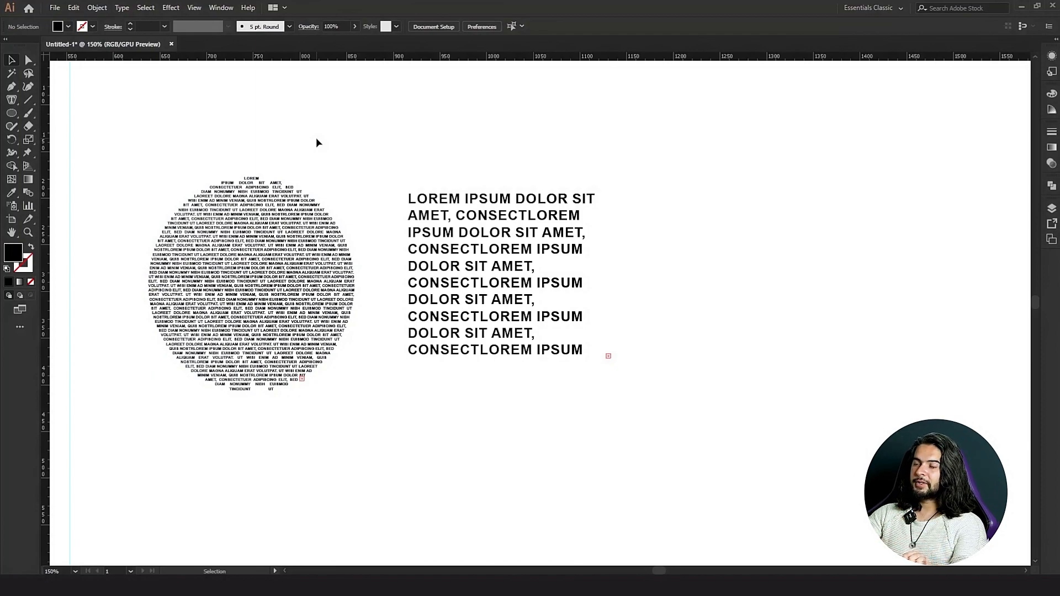
- Draw a circle about 97 px in diameter above the text-filled ellipse and fill it with white
{"action": "left_click", "coordinate": [296, 219]}
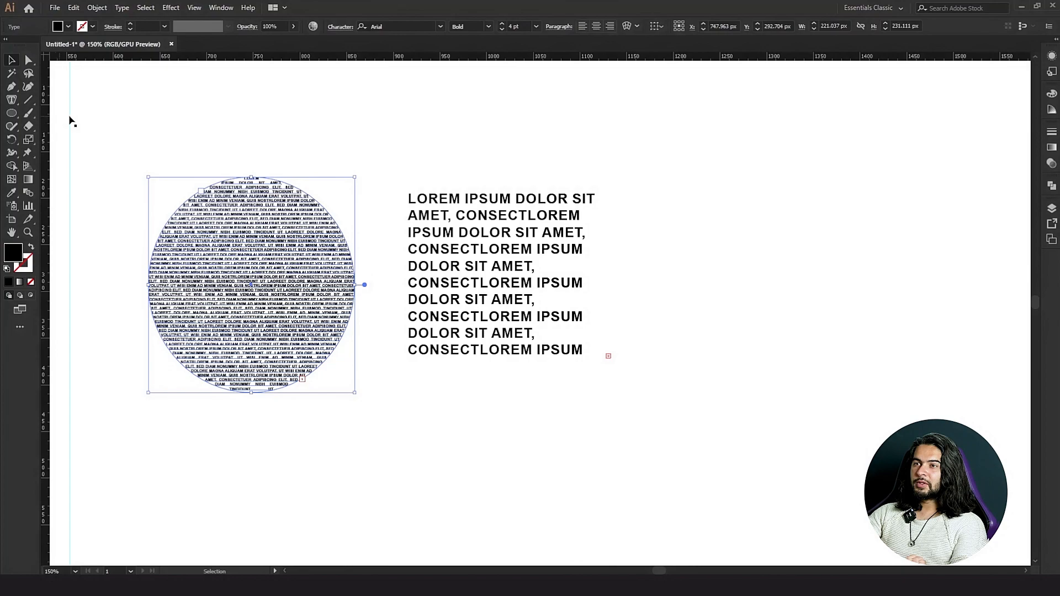
{"action": "left_click", "coordinate": [12, 113]}
{"action": "left_click_drag", "start_coordinate": [220, 110], "coordinate": [266, 128]}
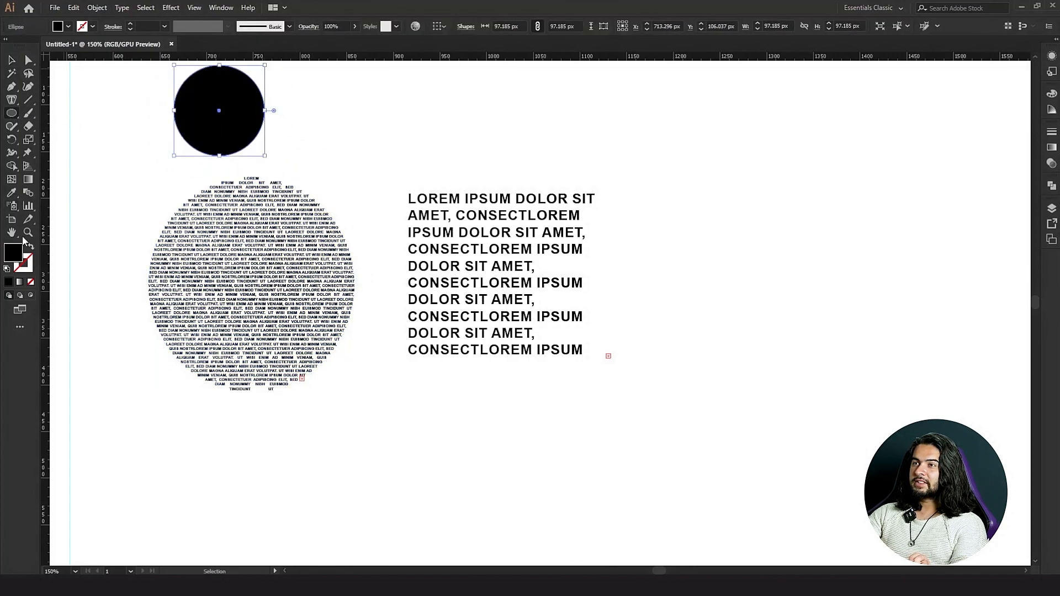
{"action": "left_click", "coordinate": [68, 26]}
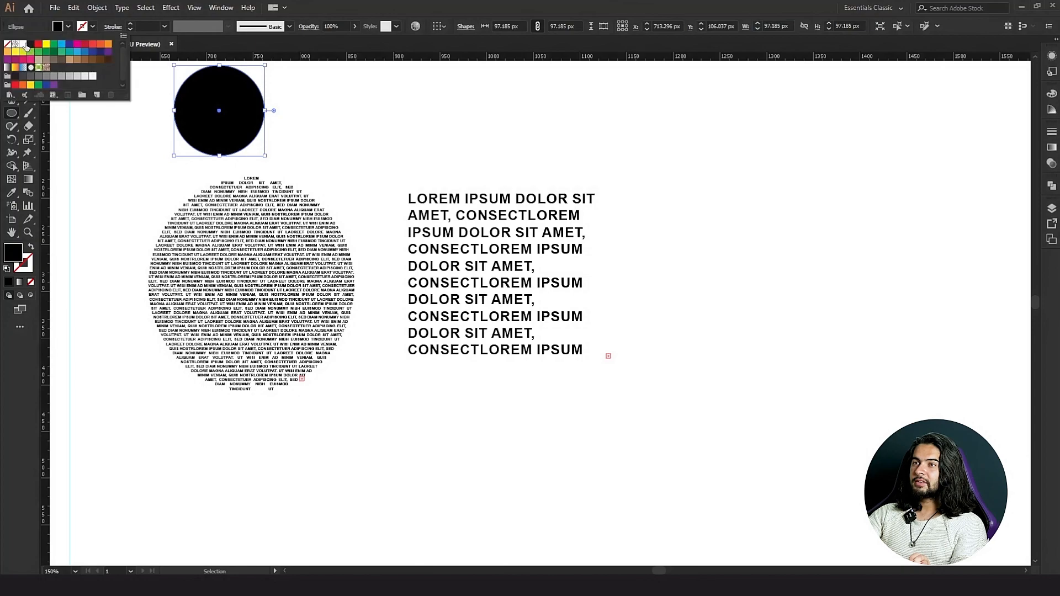
{"action": "left_click", "coordinate": [24, 45]}
- Move the white circle onto the center of the text-filled ellipse so it covers the middle, and deselect it
{"action": "left_click", "coordinate": [238, 103]}
{"action": "left_click_drag", "start_coordinate": [230, 88], "coordinate": [258, 265]}
{"action": "key", "text": "ctrl+z"}
{"action": "left_click", "coordinate": [7, 62]}
{"action": "left_click", "coordinate": [159, 191]}
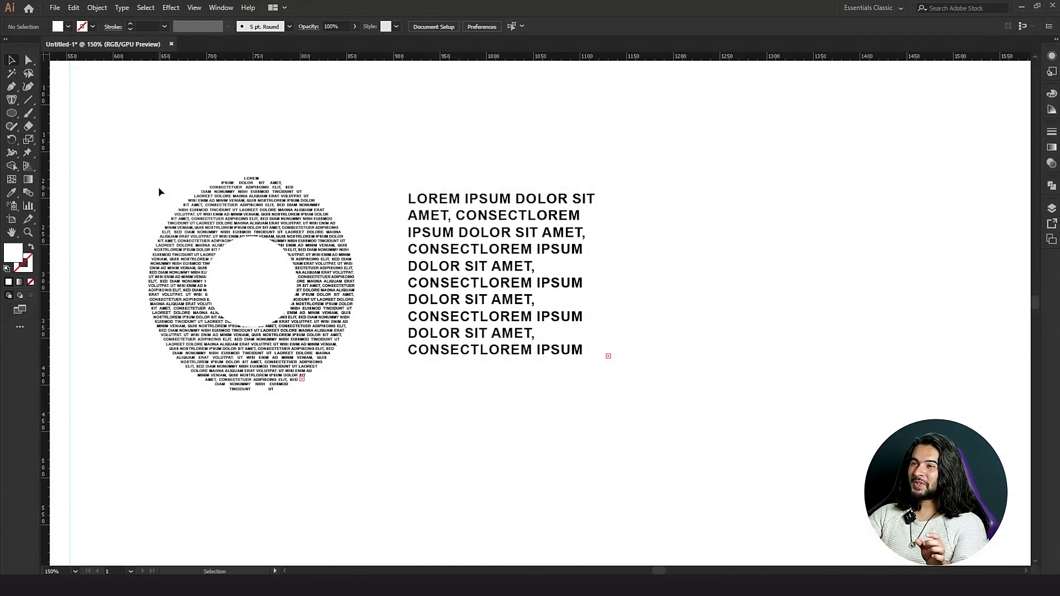
- Move the ellipse, white circle and text rectangle together to the right to free the artboard's left area, and deselect them
{"action": "left_click_drag", "start_coordinate": [157, 177], "coordinate": [602, 304]}
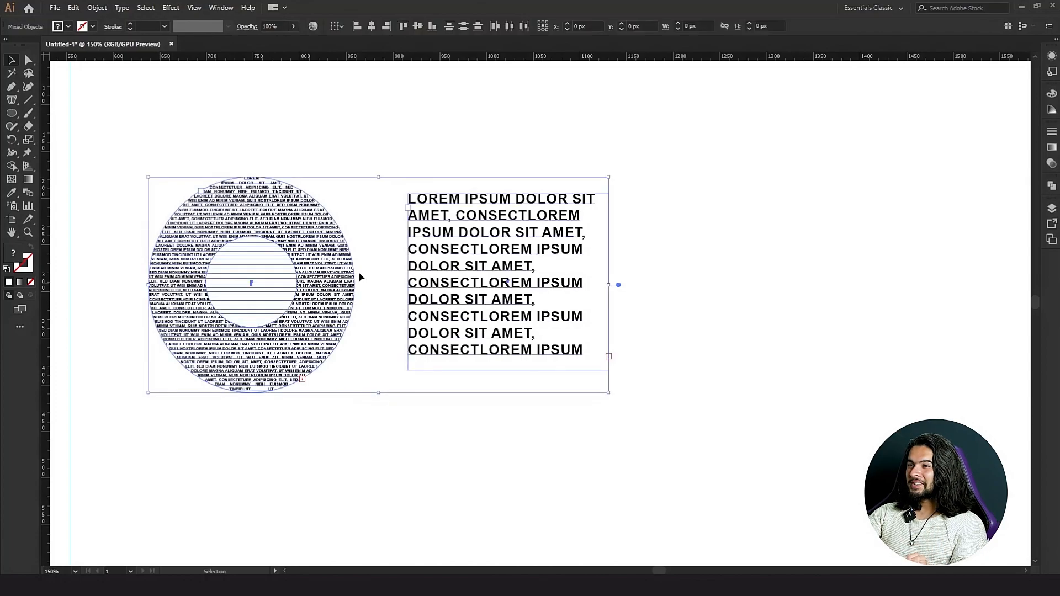
{"action": "left_click_drag", "start_coordinate": [360, 276], "coordinate": [816, 276]}
{"action": "left_click", "coordinate": [169, 168]}
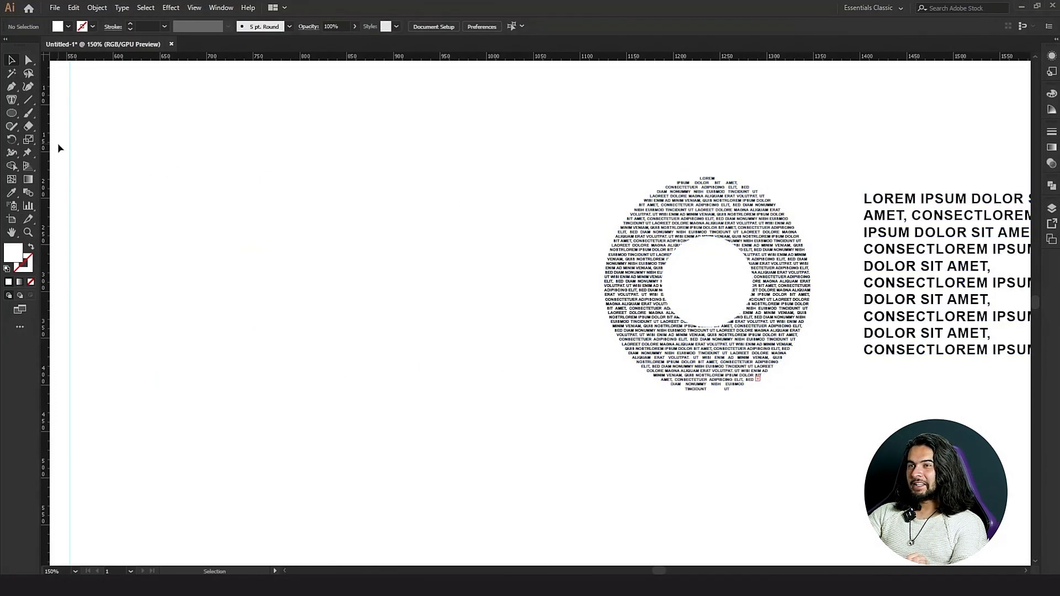
- Draw a closed, curvy freeform shape about 410 by 323 px in the empty area left of the ellipse with the Pen tool
{"action": "left_click", "coordinate": [12, 87]}
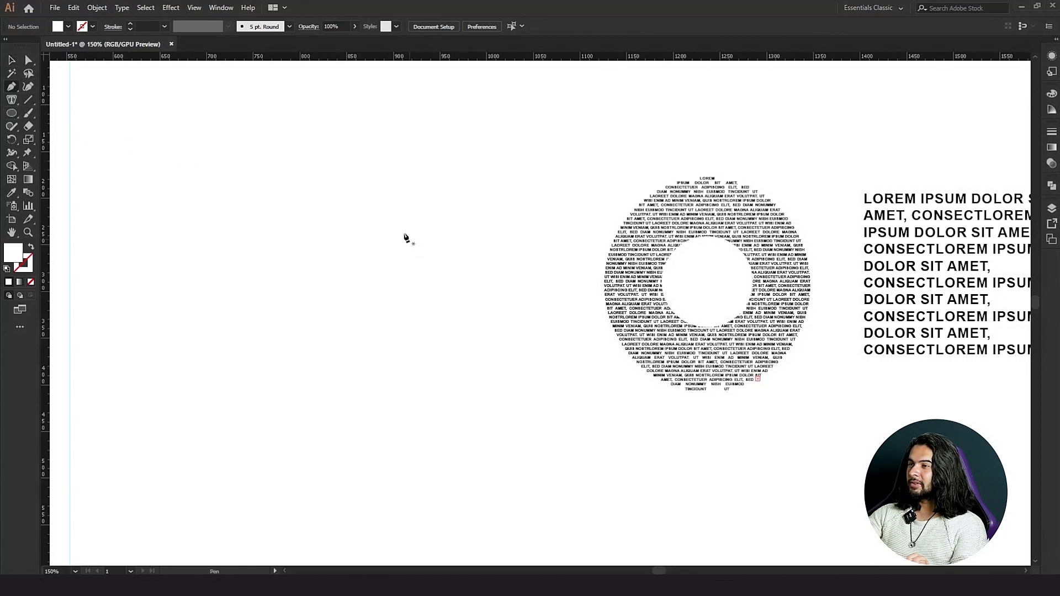
{"action": "left_click", "coordinate": [247, 169]}
{"action": "left_click_drag", "start_coordinate": [409, 168], "coordinate": [435, 231]}
{"action": "left_click_drag", "start_coordinate": [346, 285], "coordinate": [395, 334]}
{"action": "left_click_drag", "start_coordinate": [467, 437], "coordinate": [396, 471]}
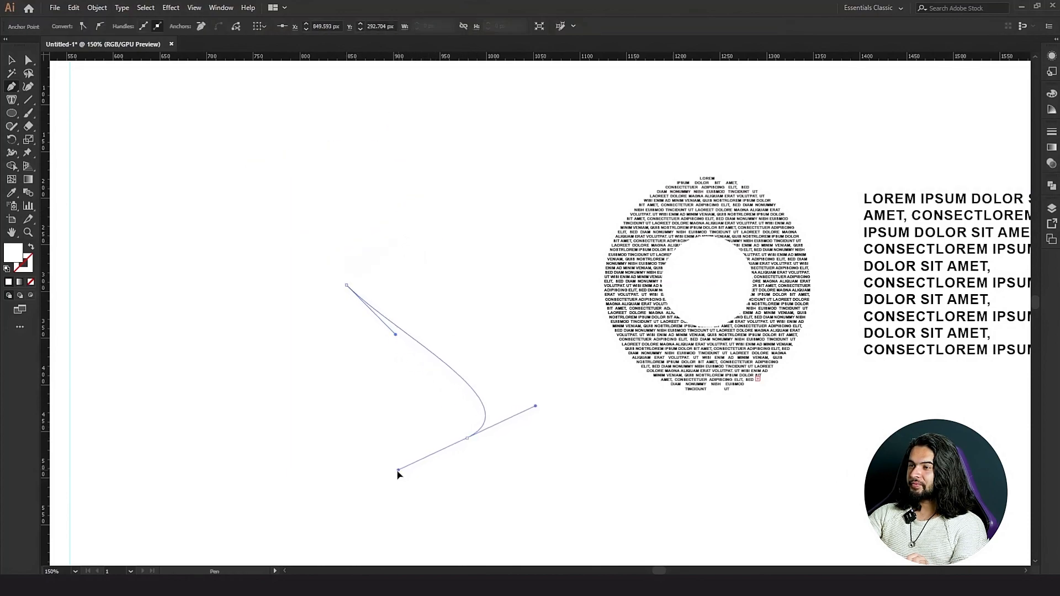
{"action": "left_click_drag", "start_coordinate": [266, 352], "coordinate": [227, 396]}
{"action": "left_click_drag", "start_coordinate": [129, 316], "coordinate": [179, 287]}
{"action": "left_click_drag", "start_coordinate": [266, 240], "coordinate": [241, 208]}
{"action": "left_click_drag", "start_coordinate": [114, 160], "coordinate": [172, 146]}
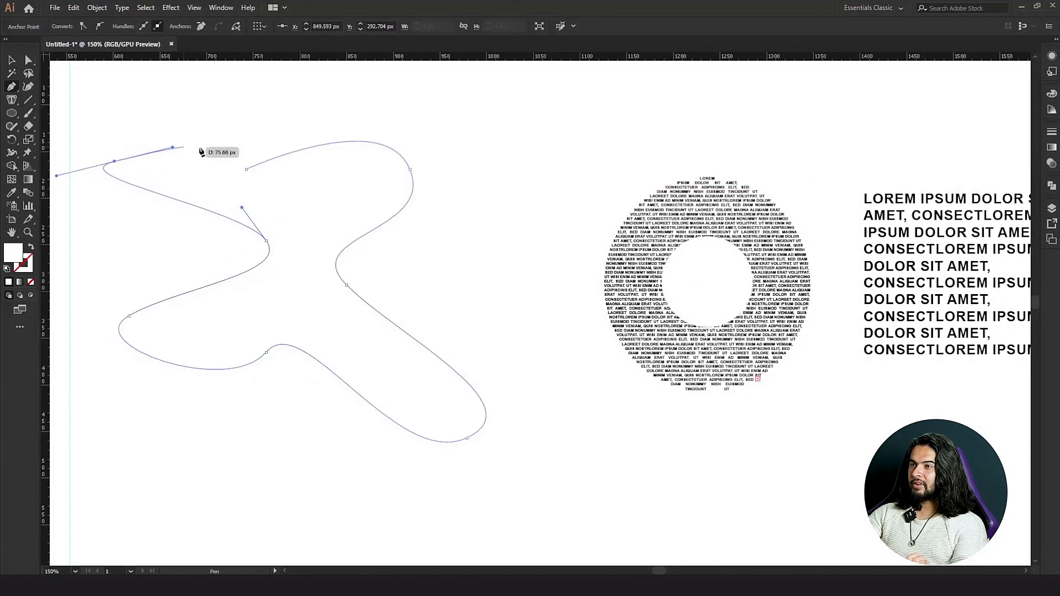
{"action": "left_click_drag", "start_coordinate": [246, 169], "coordinate": [304, 201]}
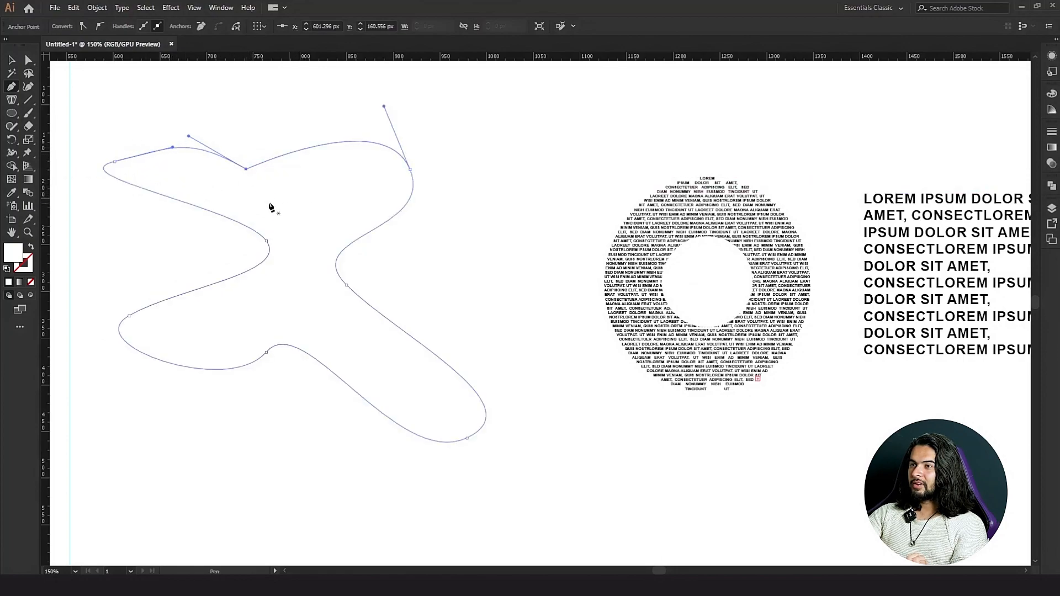
- Fill the freeform shape with placeholder text using the Area Type tool and move it right, close to the ellipse
{"action": "left_click", "coordinate": [14, 102]}
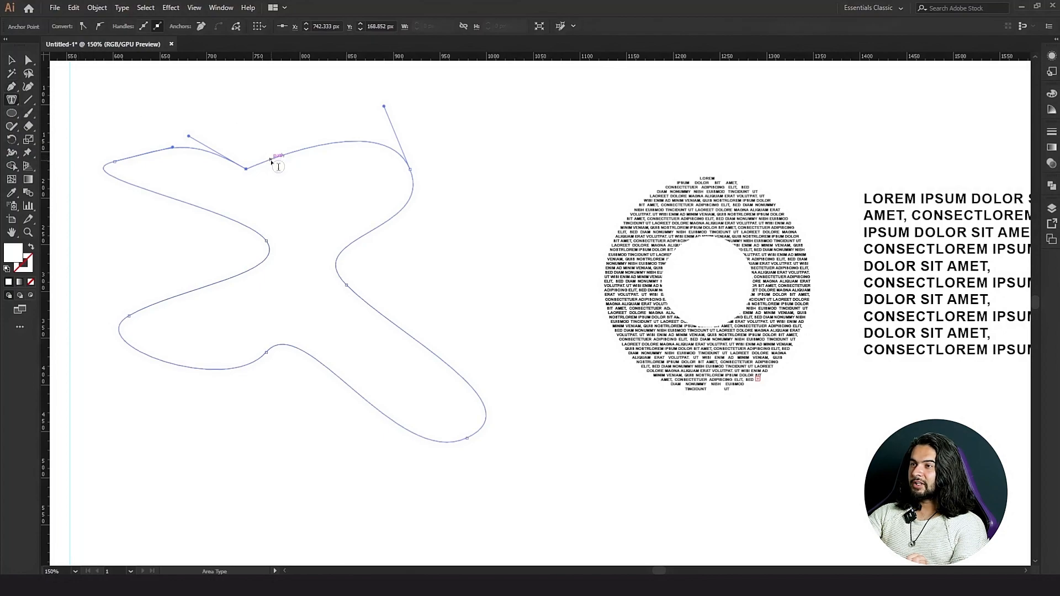
{"action": "left_click", "coordinate": [272, 157]}
{"action": "left_click", "coordinate": [11, 60]}
{"action": "left_click", "coordinate": [339, 106]}
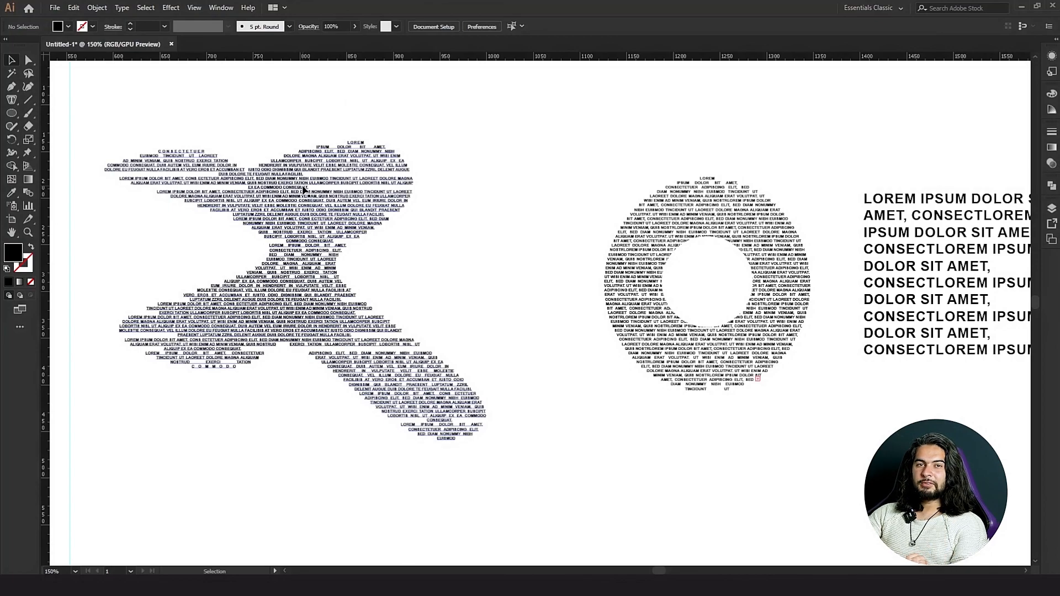
{"action": "left_click_drag", "start_coordinate": [283, 198], "coordinate": [394, 198]}
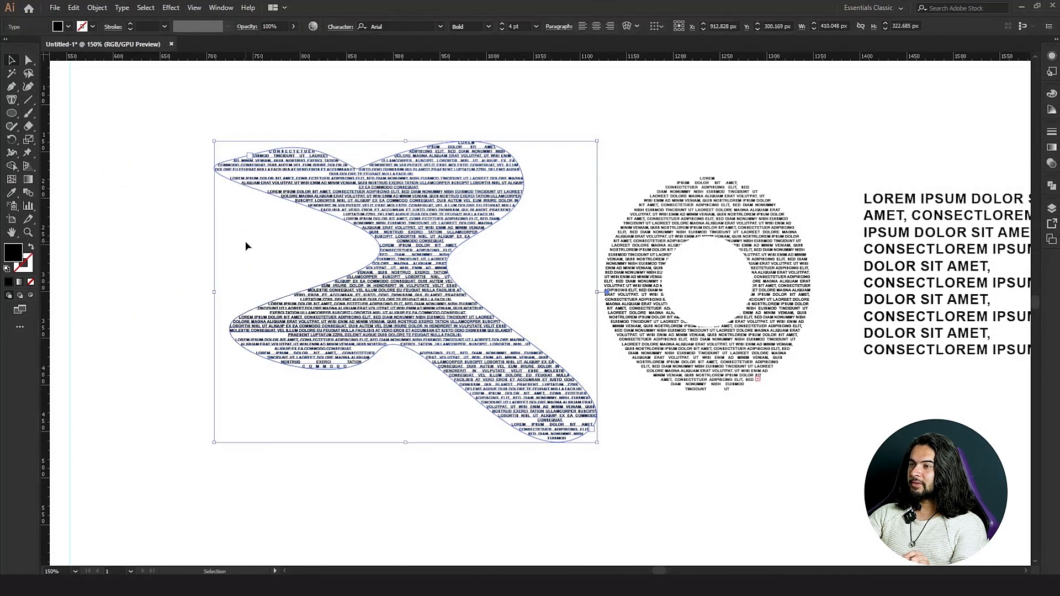
- Draw an open S-like curve about 152 by 254 px left of the freeform text shape, and swap its fill and stroke
{"action": "left_click", "coordinate": [14, 101]}
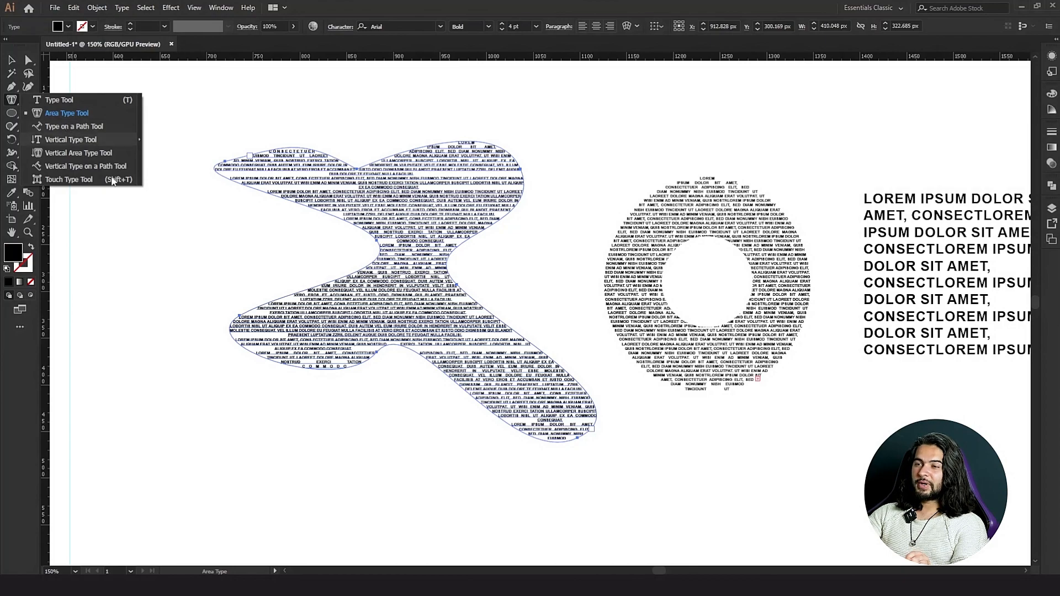
{"action": "left_click", "coordinate": [14, 89]}
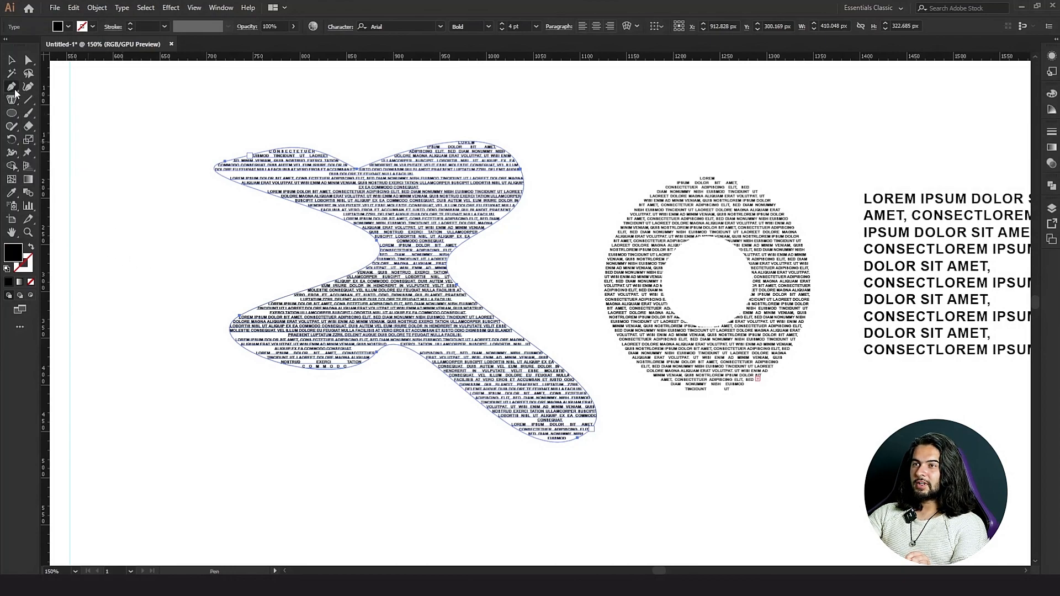
{"action": "left_click_drag", "start_coordinate": [122, 199], "coordinate": [213, 205]}
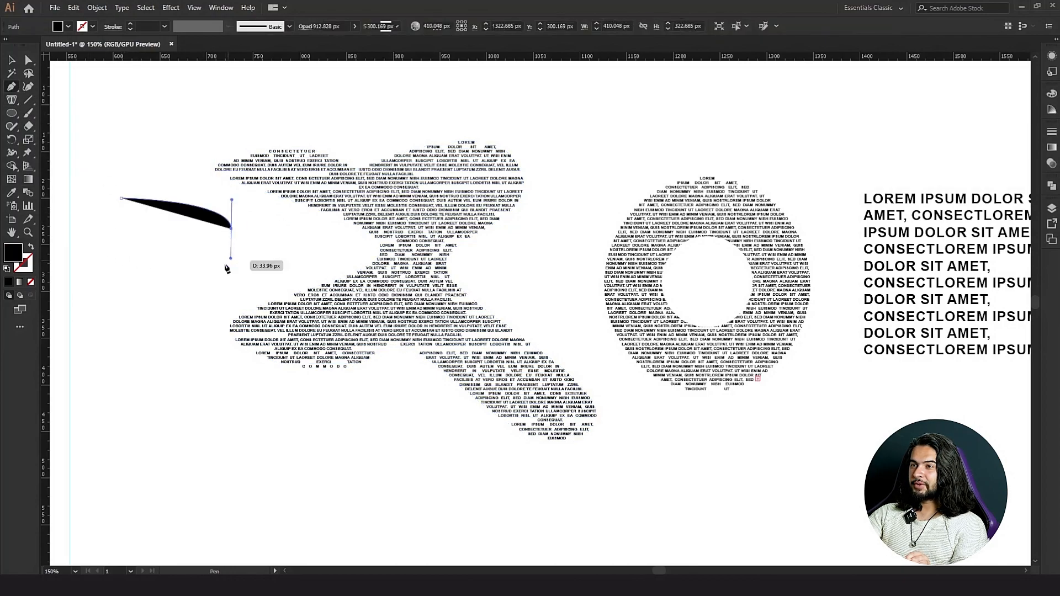
{"action": "left_click_drag", "start_coordinate": [166, 312], "coordinate": [198, 356]}
{"action": "left_click_drag", "start_coordinate": [153, 441], "coordinate": [122, 445]}
{"action": "left_click", "coordinate": [89, 365]}
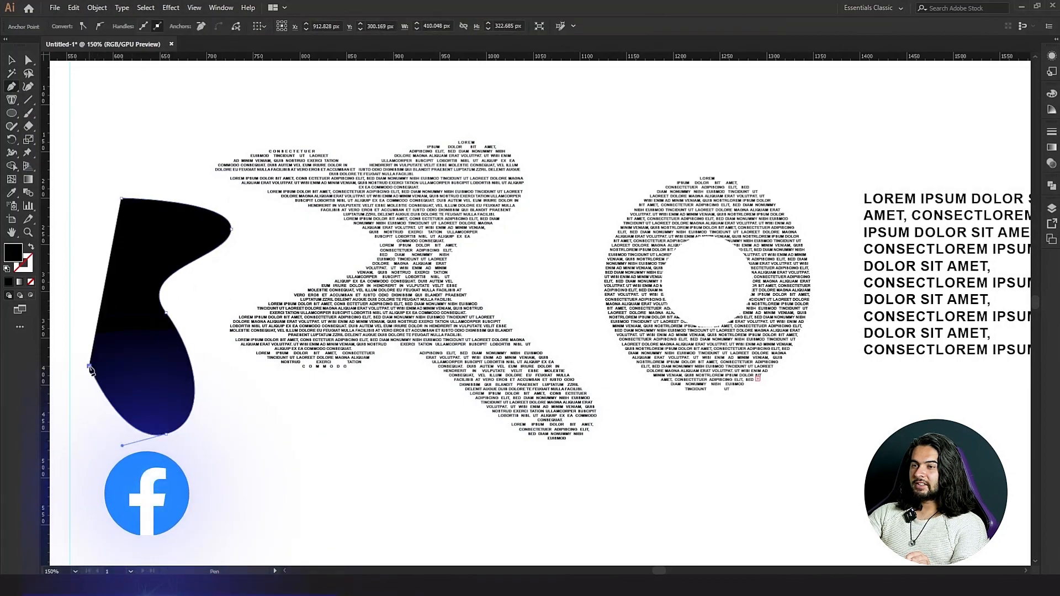
{"action": "key", "text": "Escape"}
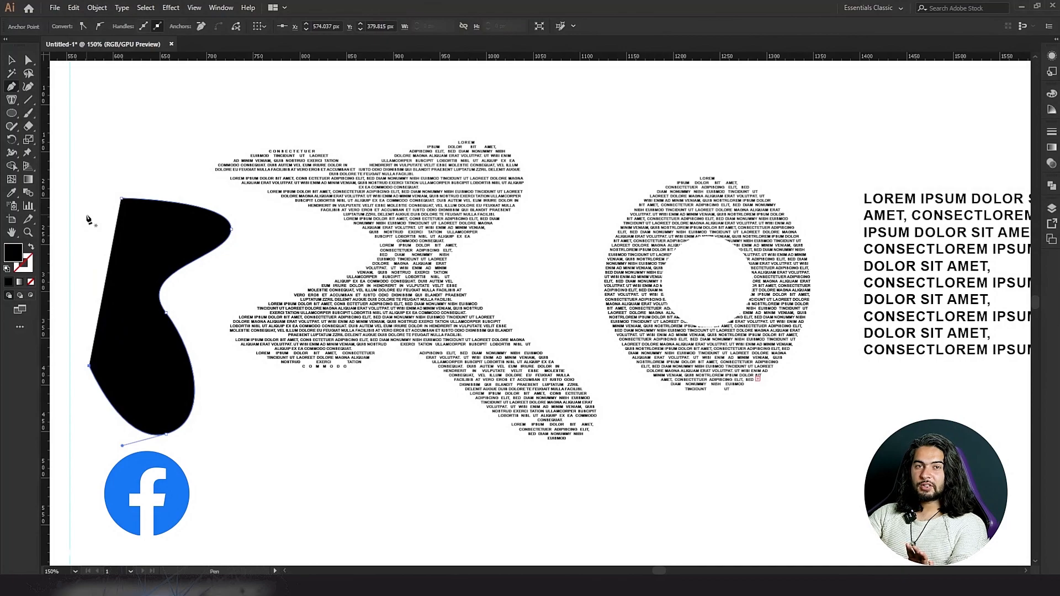
{"action": "key", "text": "a"}
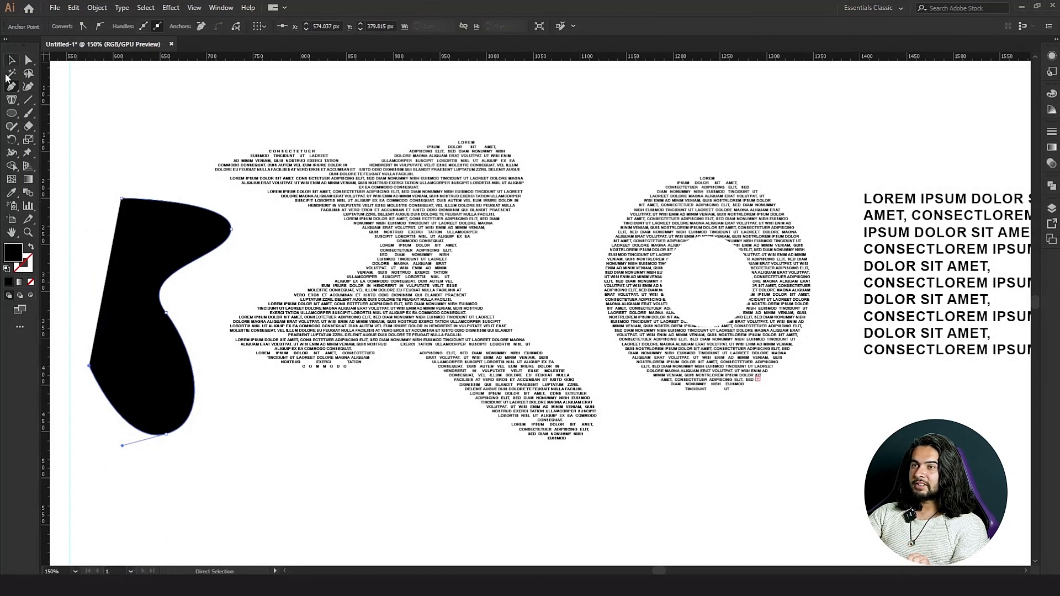
{"action": "left_click", "coordinate": [30, 248]}
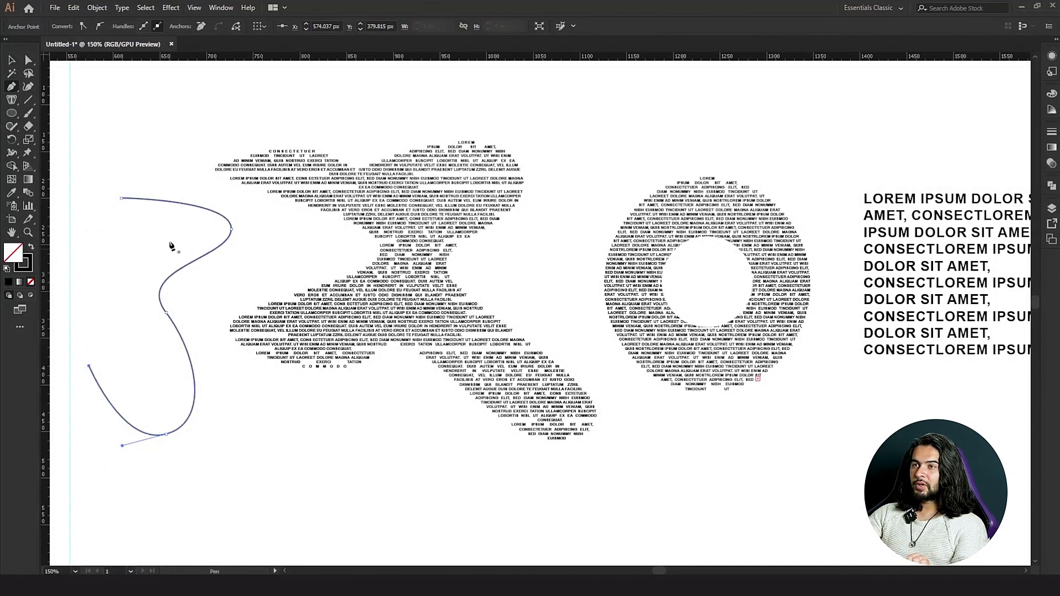
- Run placeholder text along the open curve with the Type on a Path tool, inspect it up close and finish editing
{"action": "left_click", "coordinate": [8, 103]}
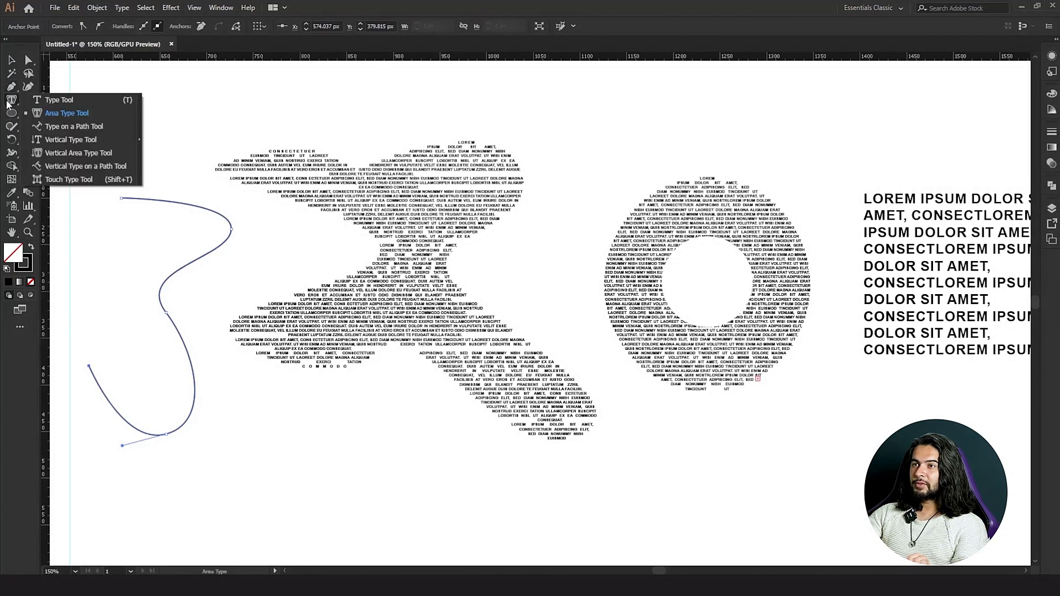
{"action": "key", "text": "t"}
{"action": "left_click", "coordinate": [13, 105]}
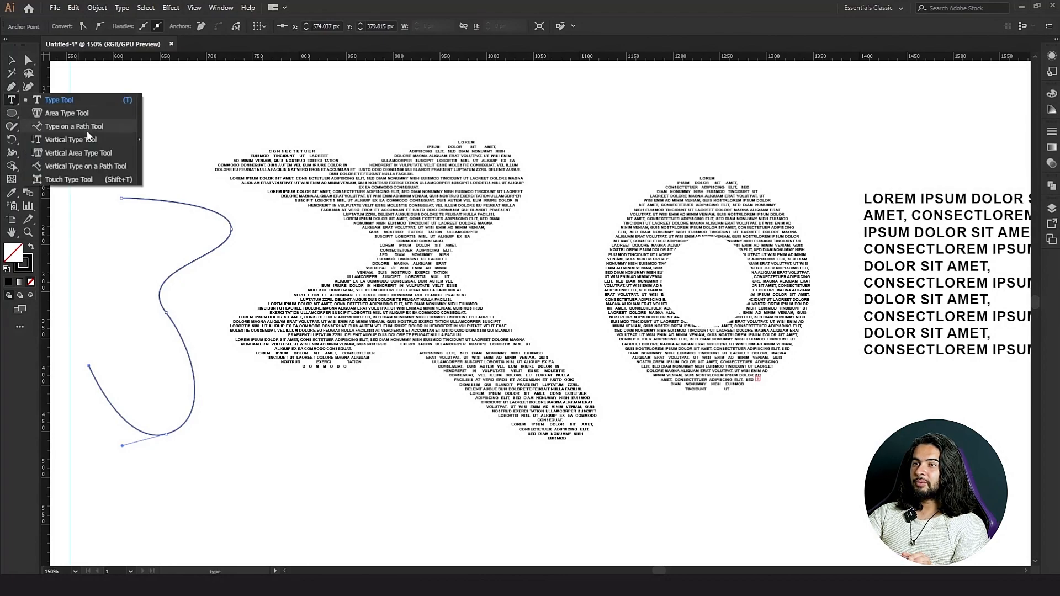
{"action": "left_click", "coordinate": [88, 133]}
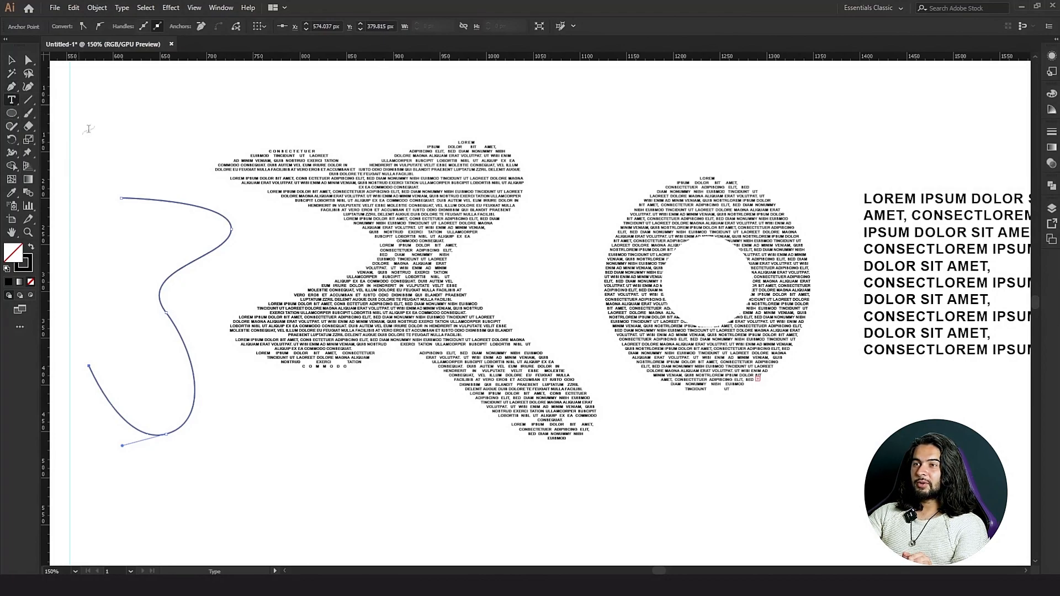
{"action": "left_click", "coordinate": [140, 198]}
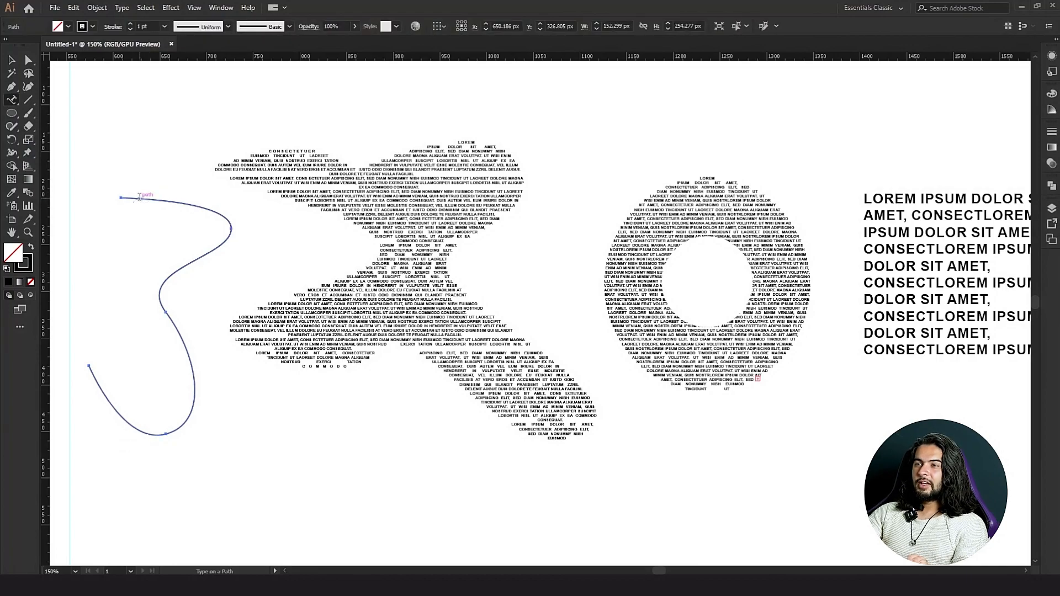
{"action": "left_click", "coordinate": [140, 197]}
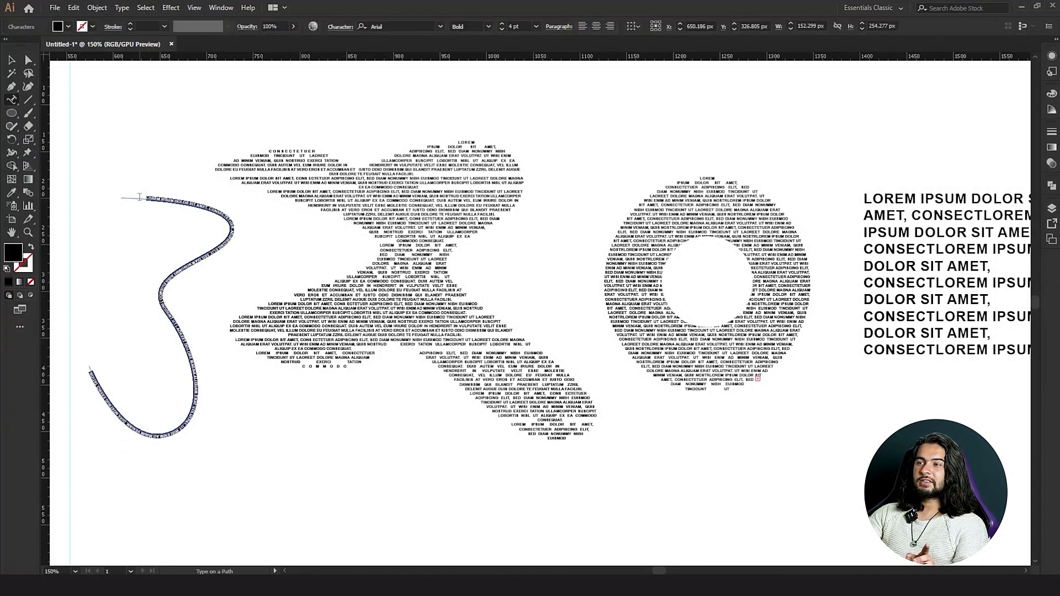
{"action": "scroll", "coordinate": [140, 197], "scroll_direction": "up", "scroll_amount": 5}
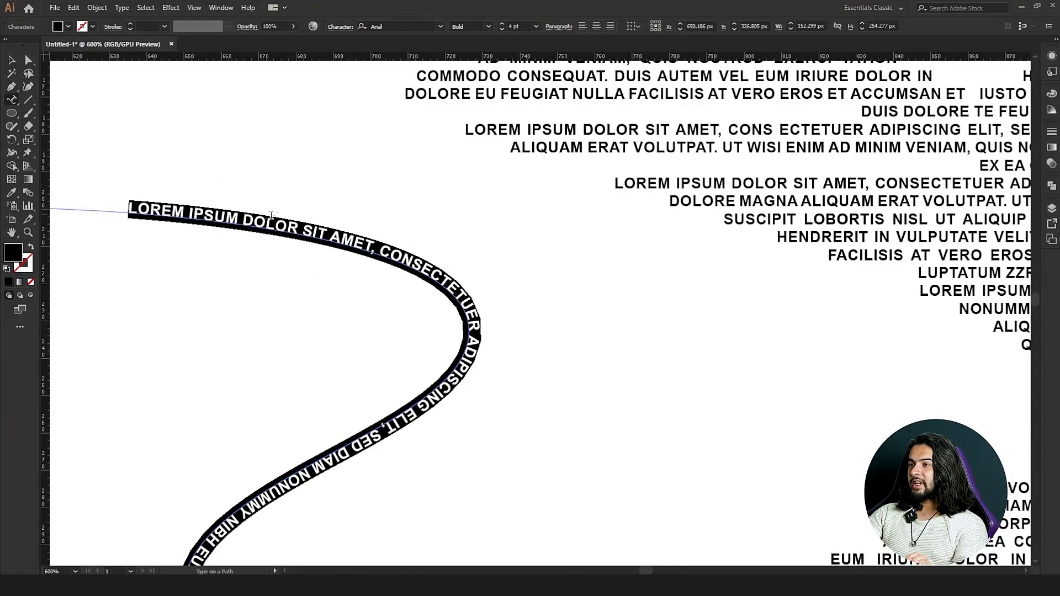
{"action": "scroll", "coordinate": [476, 321], "scroll_direction": "down", "scroll_amount": 8}
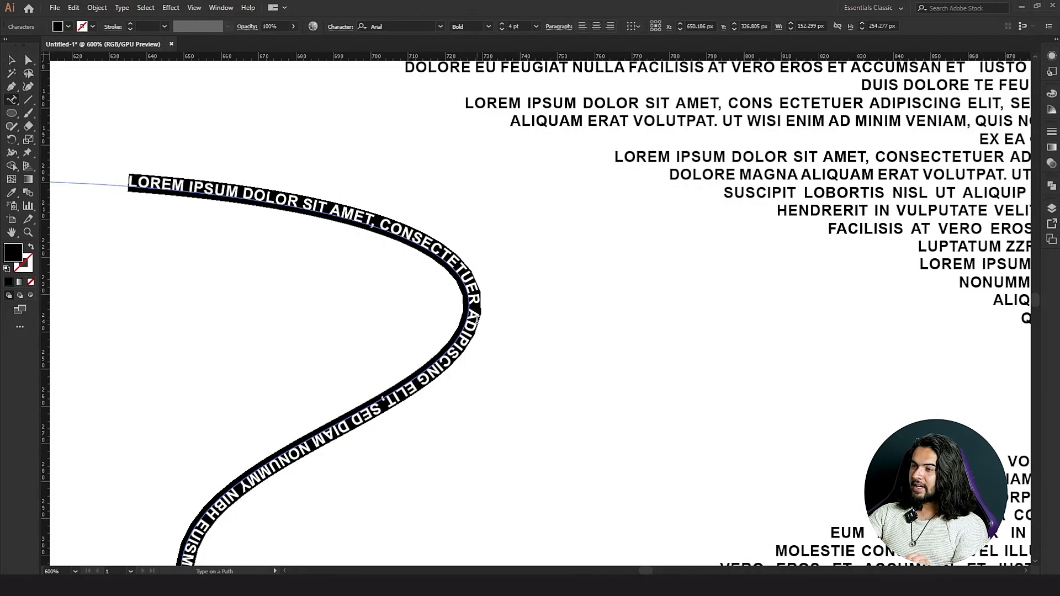
{"action": "scroll", "coordinate": [205, 396], "scroll_direction": "down", "scroll_amount": 7}
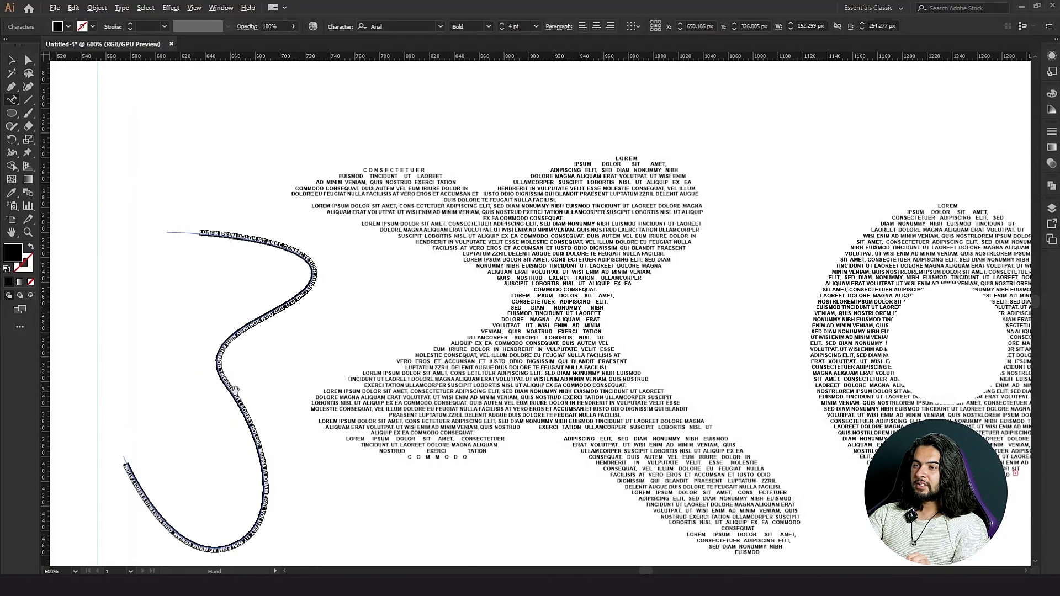
{"action": "key", "text": "Escape"}
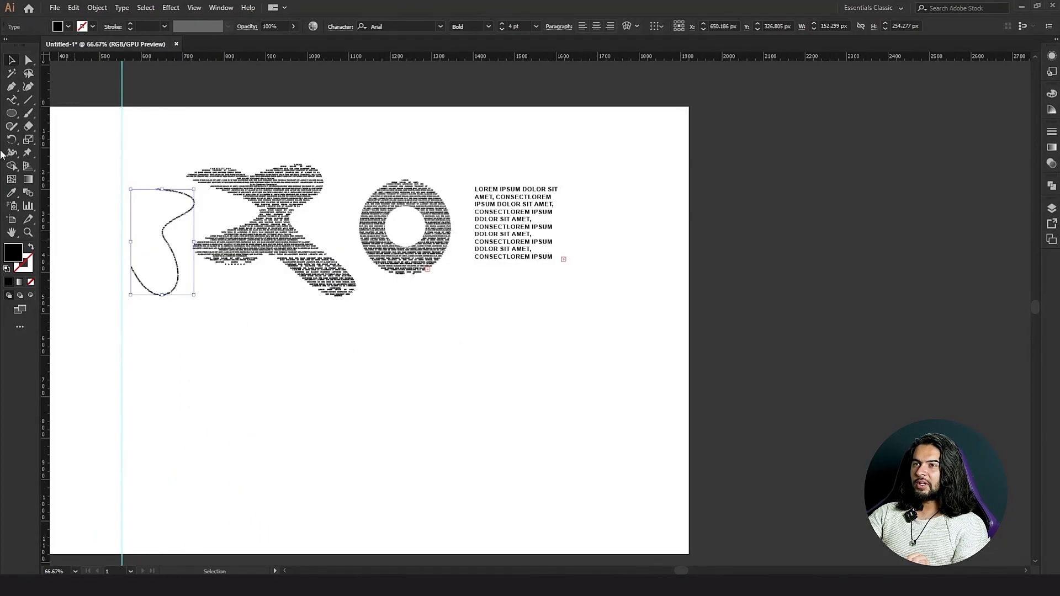
{"action": "left_click", "coordinate": [12, 102]}
{"action": "left_click", "coordinate": [12, 90]}
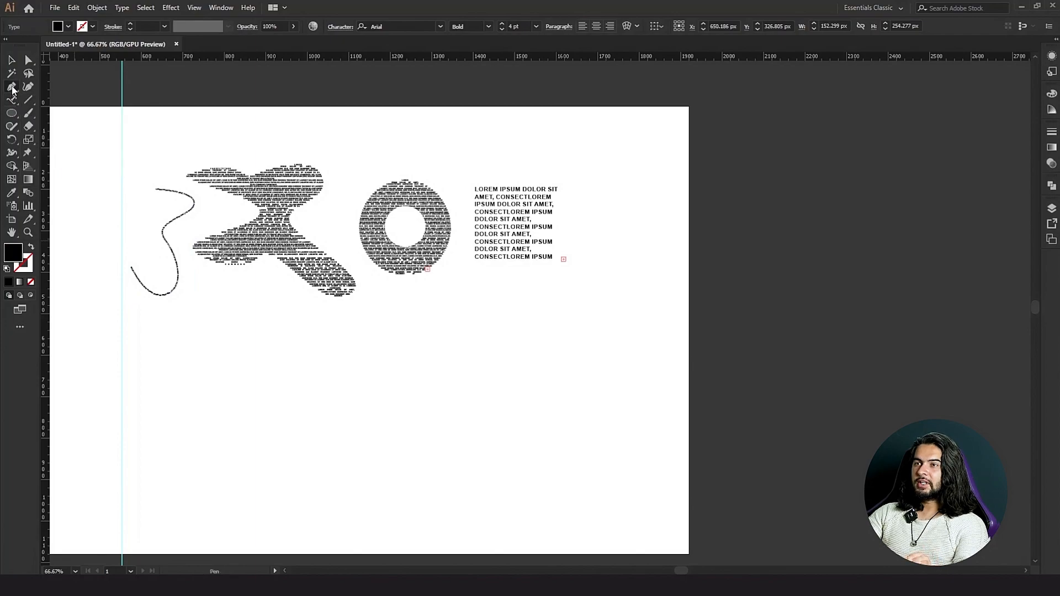
{"action": "left_click_drag", "start_coordinate": [191, 397], "coordinate": [192, 396]}
{"action": "mouse_move", "coordinate": [402, 445]}
{"action": "left_mouse_down"}
{"action": "mouse_move", "coordinate": [434, 457]}
{"action": "mouse_move", "coordinate": [511, 444]}
{"action": "left_mouse_up"}
{"action": "left_click_drag", "start_coordinate": [631, 396], "coordinate": [669, 411]}
{"action": "key", "text": "ctrl+z"}
{"action": "key", "text": "ctrl+z"}
{"action": "key", "text": "ctrl+z"}
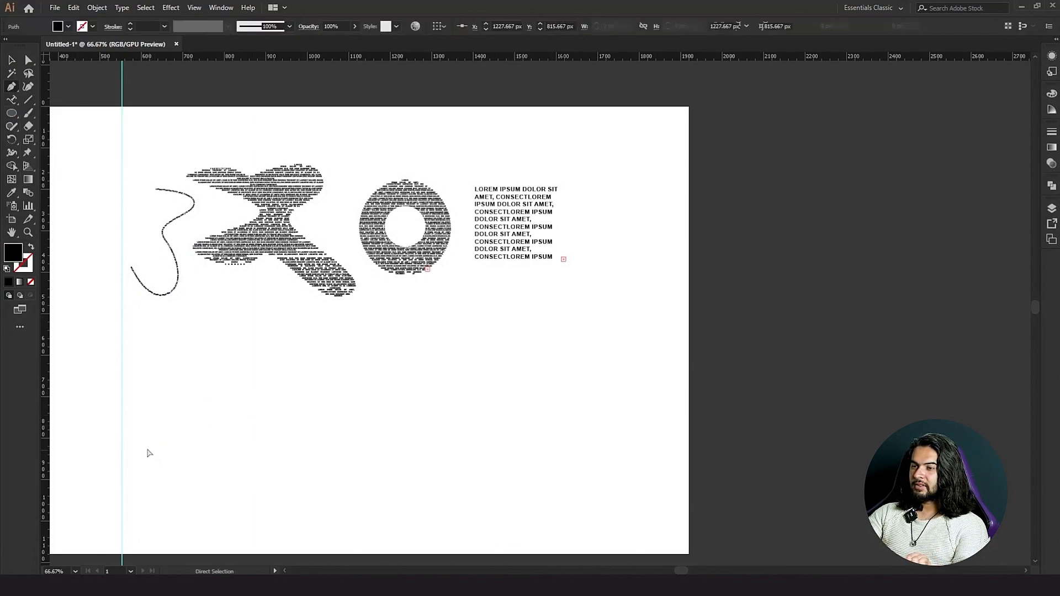
- Draw a long open wavy path across the artboard's lower area with the Pen tool, and swap its fill and stroke
{"action": "left_click", "coordinate": [143, 444]}
{"action": "left_click_drag", "start_coordinate": [352, 395], "coordinate": [450, 415]}
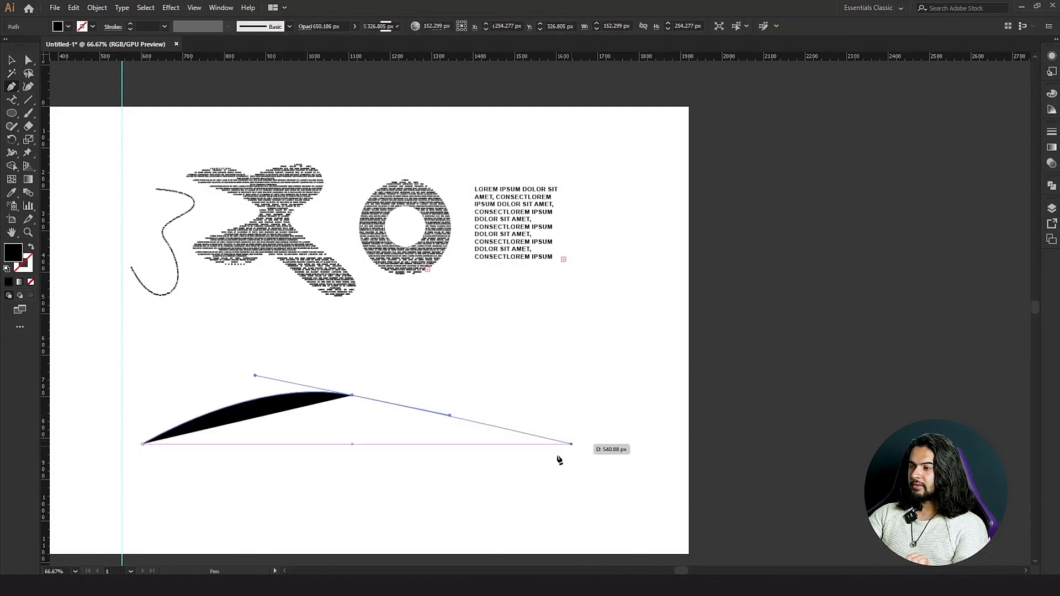
{"action": "left_click_drag", "start_coordinate": [542, 461], "coordinate": [632, 459]}
{"action": "left_click_drag", "start_coordinate": [664, 391], "coordinate": [693, 395]}
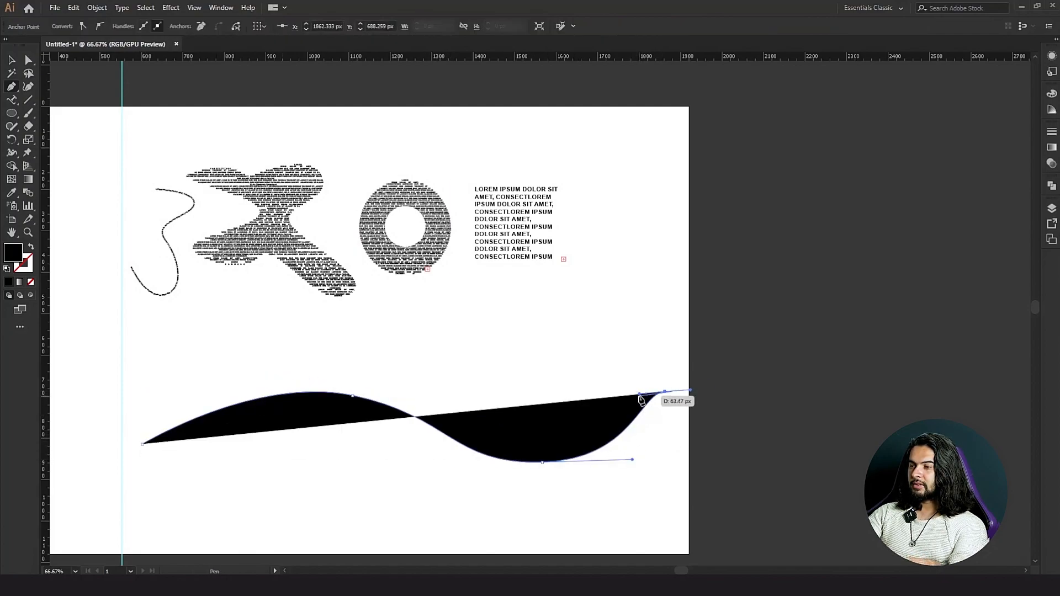
{"action": "left_click", "coordinate": [30, 247]}
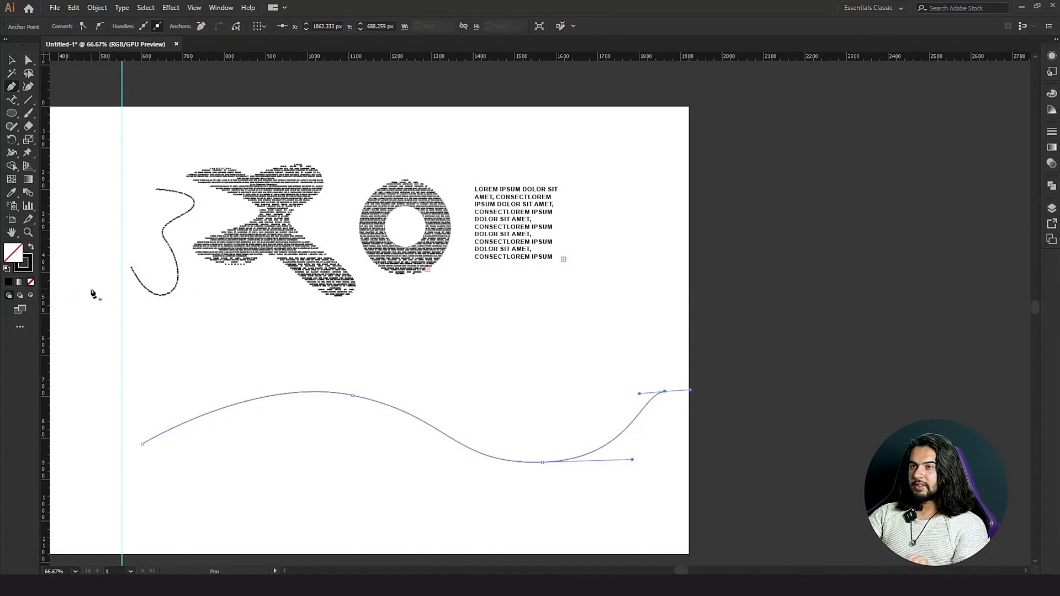
- Run placeholder text along the long wavy path with the Type on a Path tool and set its font size to 32 pt
{"action": "left_click", "coordinate": [12, 100]}
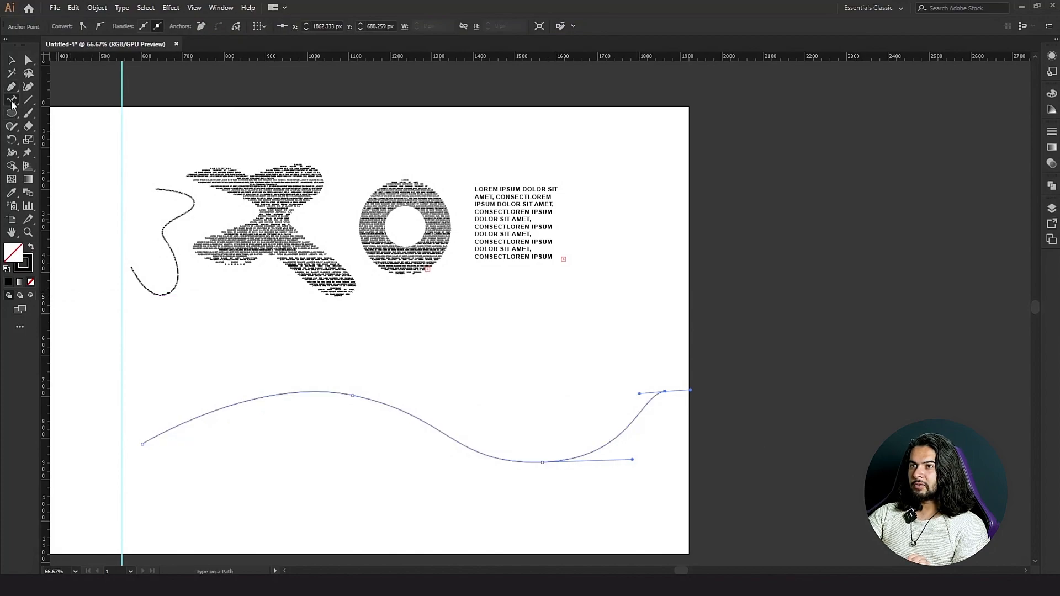
{"action": "left_click", "coordinate": [306, 390]}
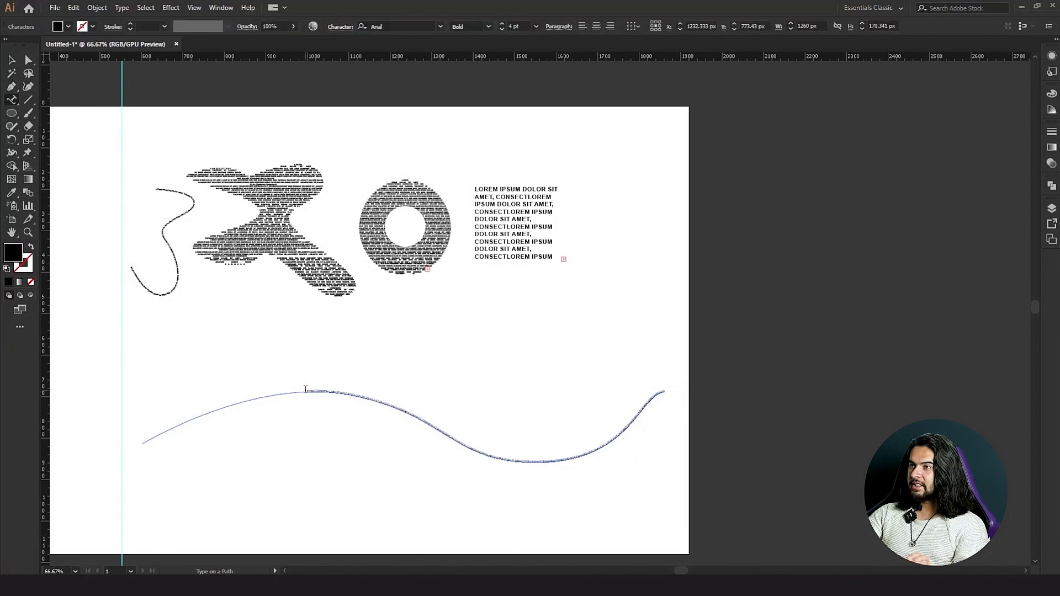
{"action": "left_click", "coordinate": [501, 24]}
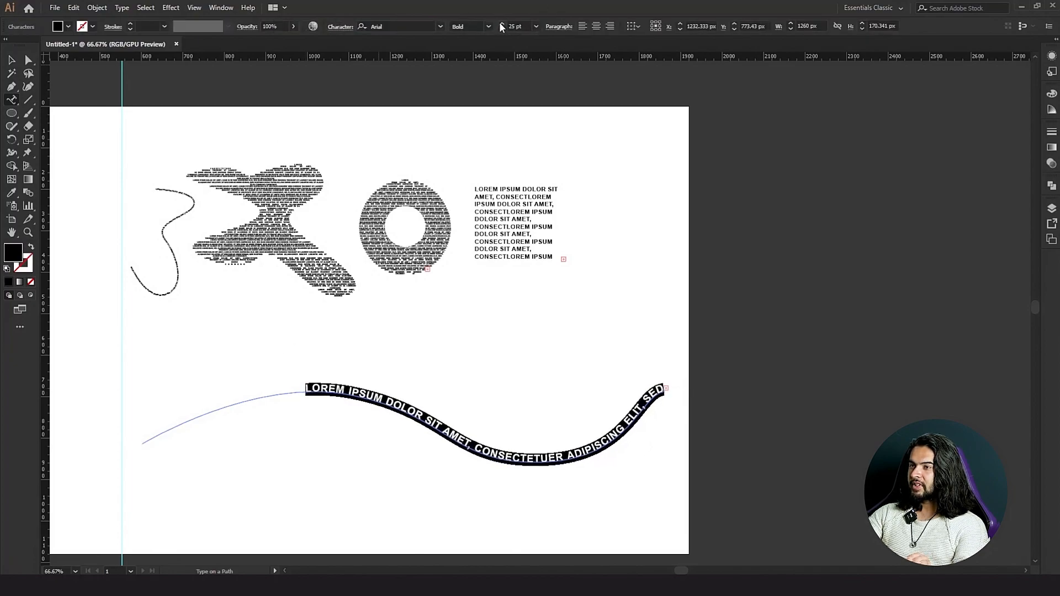
{"action": "left_click", "coordinate": [501, 25]}
{"action": "left_click", "coordinate": [501, 24]}
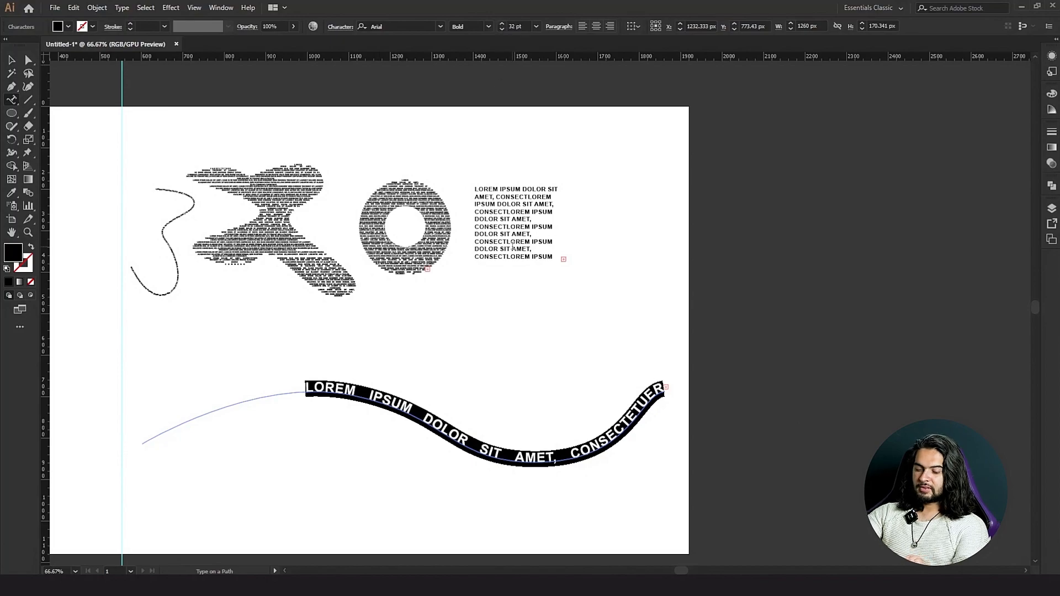
- Replace the placeholder text on the wavy path with "GRAPHICS HOUSE", finish editing and deselect it
{"action": "type", "text": "GRAPHI"}
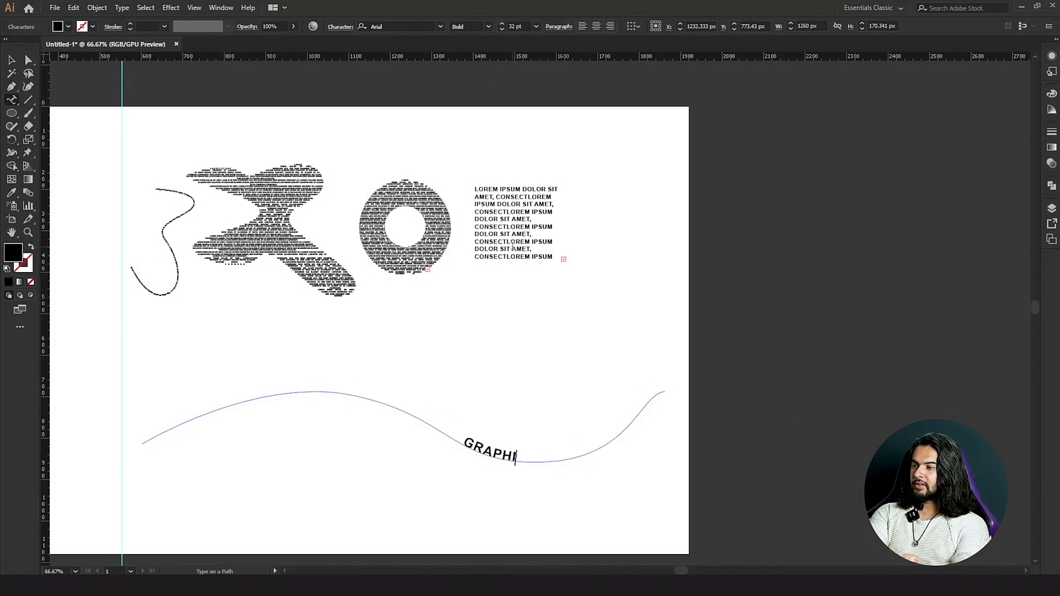
{"action": "type", "text": "CS HOUSE"}
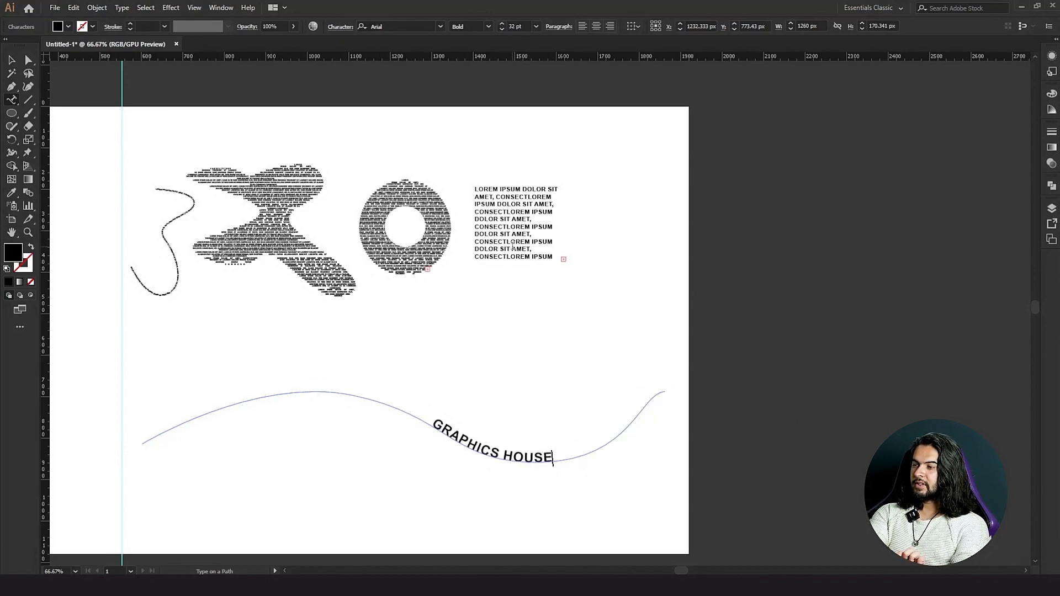
{"action": "key", "text": "Escape"}
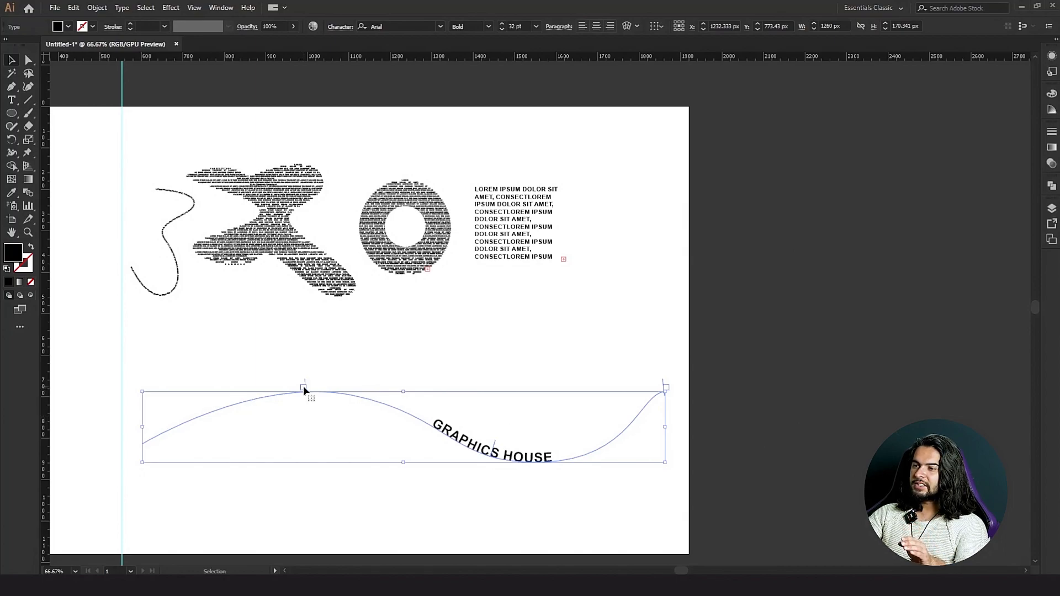
{"action": "left_click", "coordinate": [274, 388]}
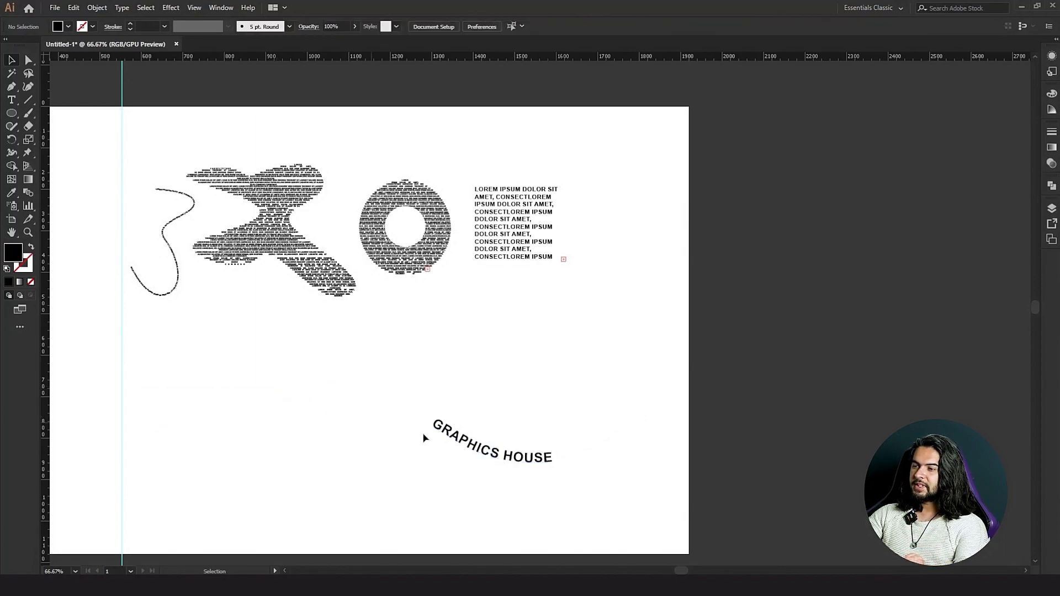
- Shift "GRAPHICS HOUSE" along the wavy path by moving its start bracket back and its end bracket inward to the middle slope
{"action": "left_click", "coordinate": [464, 438]}
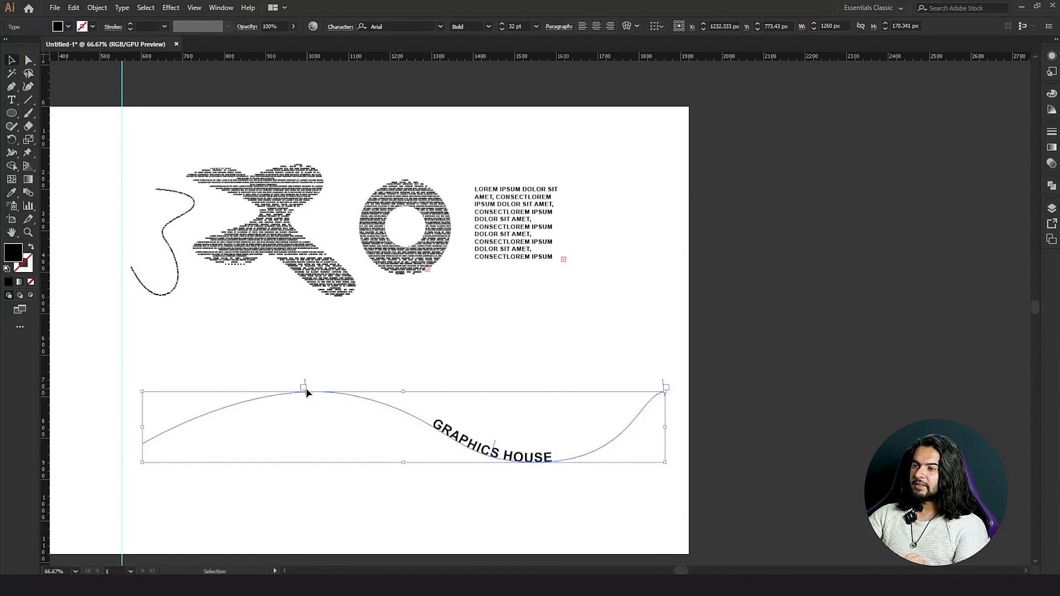
{"action": "left_click_drag", "start_coordinate": [306, 396], "coordinate": [216, 423]}
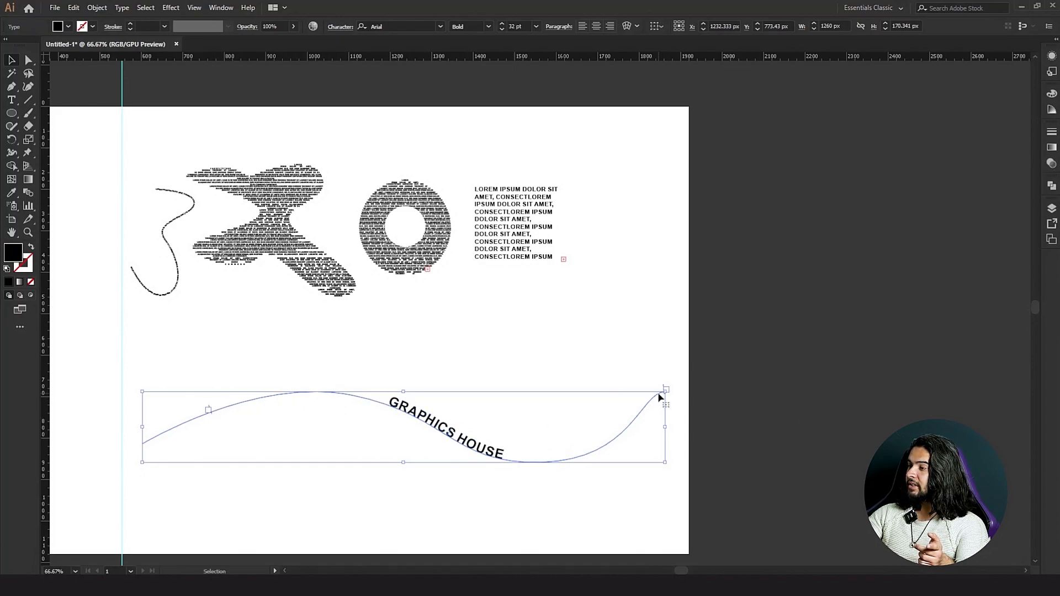
{"action": "scroll", "coordinate": [665, 392], "scroll_direction": "up", "scroll_amount": 4}
{"action": "left_click_drag", "start_coordinate": [633, 396], "coordinate": [711, 327]}
{"action": "scroll", "coordinate": [391, 513], "scroll_direction": "down", "scroll_amount": 2}
{"action": "scroll", "coordinate": [712, 326], "scroll_direction": "down", "scroll_amount": 2}
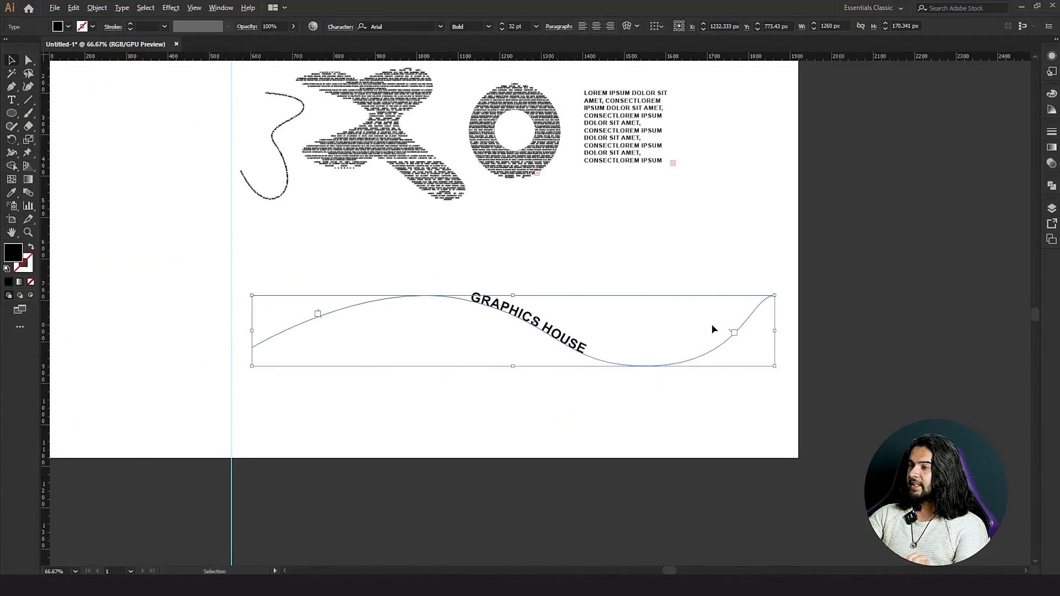
{"action": "left_click", "coordinate": [734, 354]}
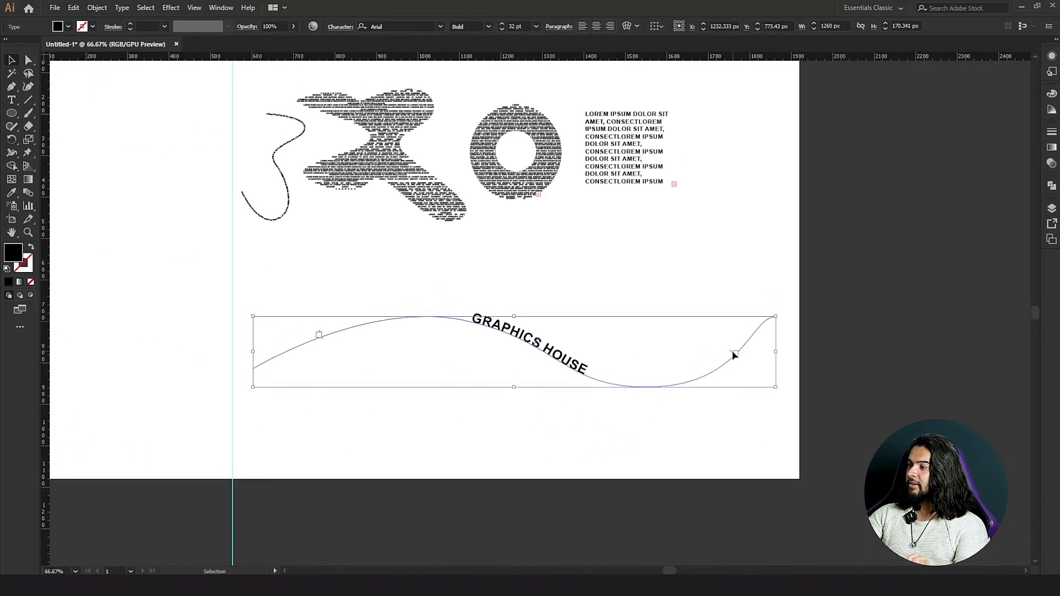
{"action": "left_click_drag", "start_coordinate": [735, 358], "coordinate": [539, 368]}
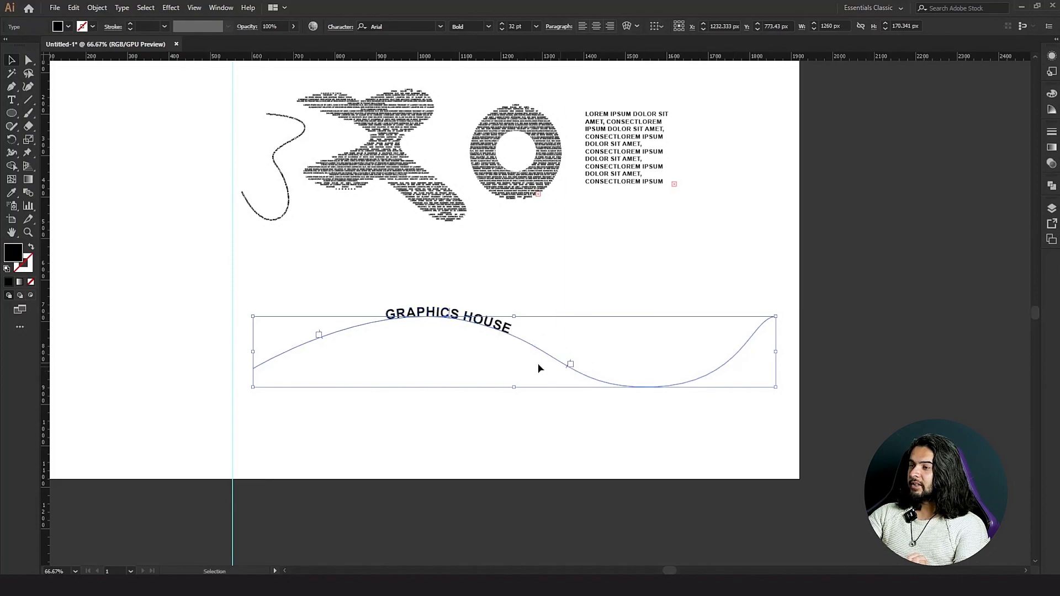
- Reposition the start and end brackets of "GRAPHICS HOUSE" so the text spans from the wave's first rise to its trough
{"action": "mouse_move", "coordinate": [319, 333]}
{"action": "left_mouse_down"}
{"action": "mouse_move", "coordinate": [349, 335]}
{"action": "mouse_move", "coordinate": [317, 341]}
{"action": "left_mouse_up"}
{"action": "key", "text": "ctrl+z"}
{"action": "left_click", "coordinate": [319, 336]}
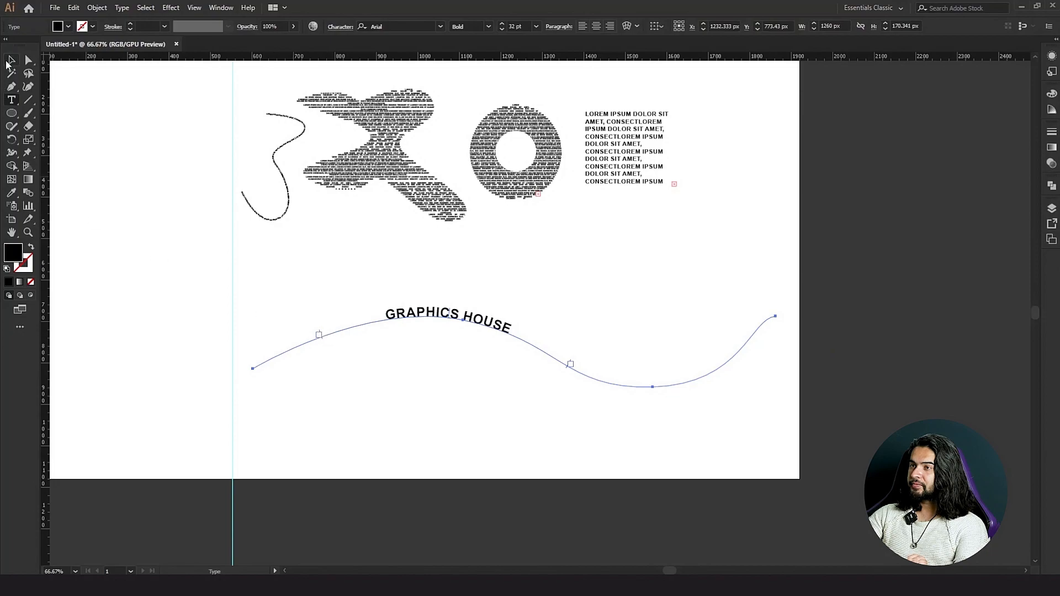
{"action": "left_click", "coordinate": [9, 58]}
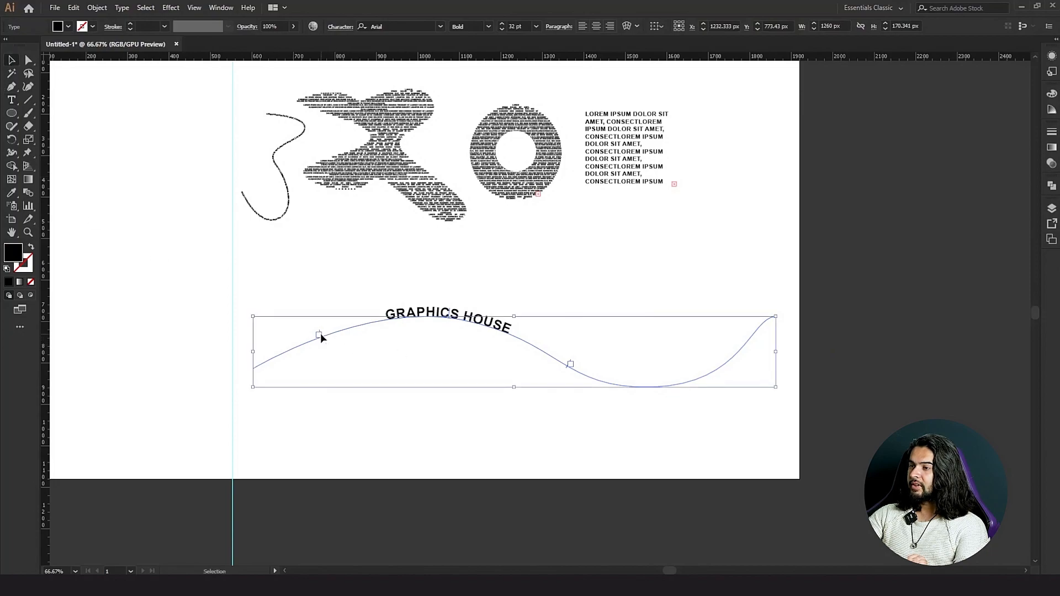
{"action": "left_click_drag", "start_coordinate": [319, 333], "coordinate": [506, 331]}
{"action": "scroll", "coordinate": [577, 356], "scroll_direction": "up", "scroll_amount": 1}
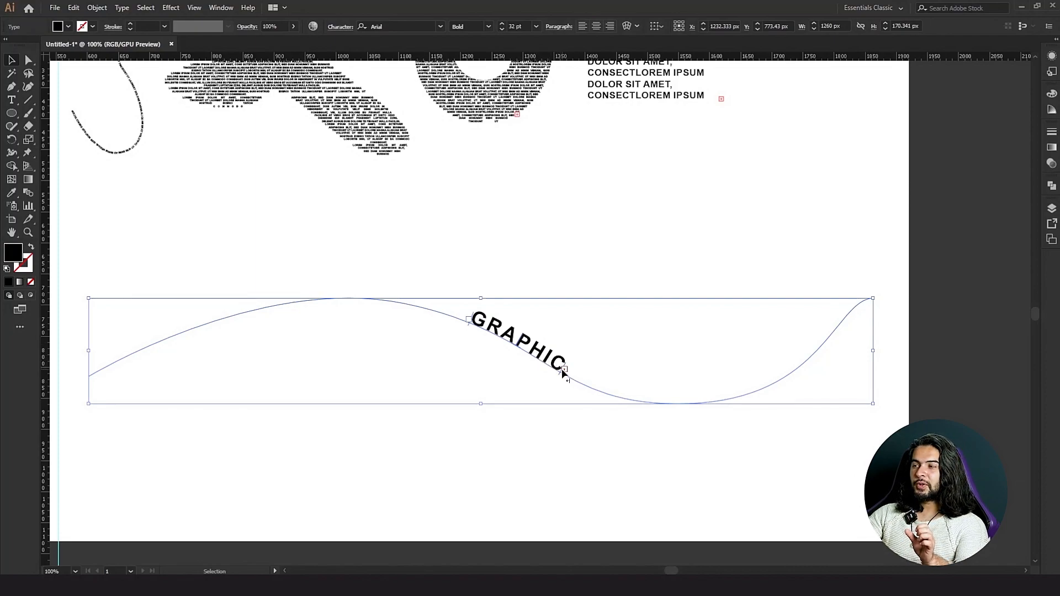
{"action": "left_click_drag", "start_coordinate": [563, 371], "coordinate": [655, 394]}
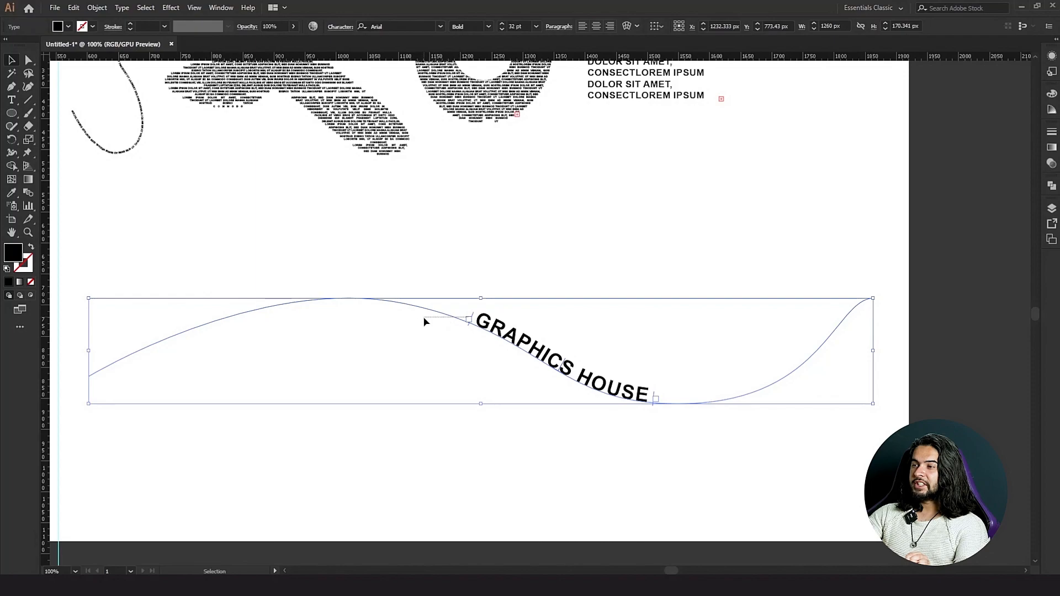
{"action": "left_click_drag", "start_coordinate": [470, 319], "coordinate": [237, 338]}
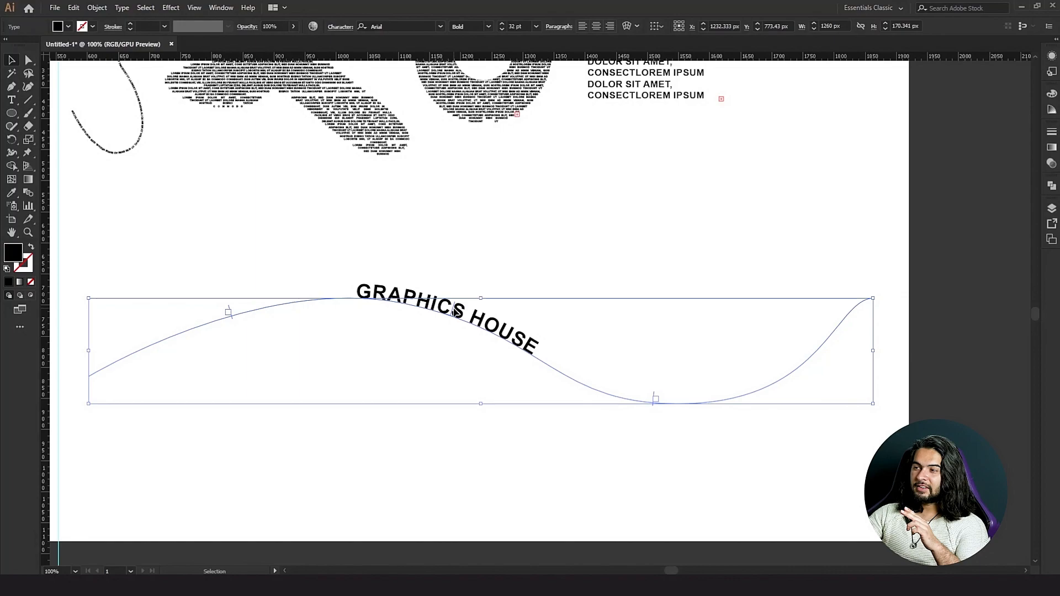
- Flip the "GRAPHICS HOUSE" text to the underside of the wavy path and back above it
{"action": "left_click_drag", "start_coordinate": [454, 312], "coordinate": [425, 366]}
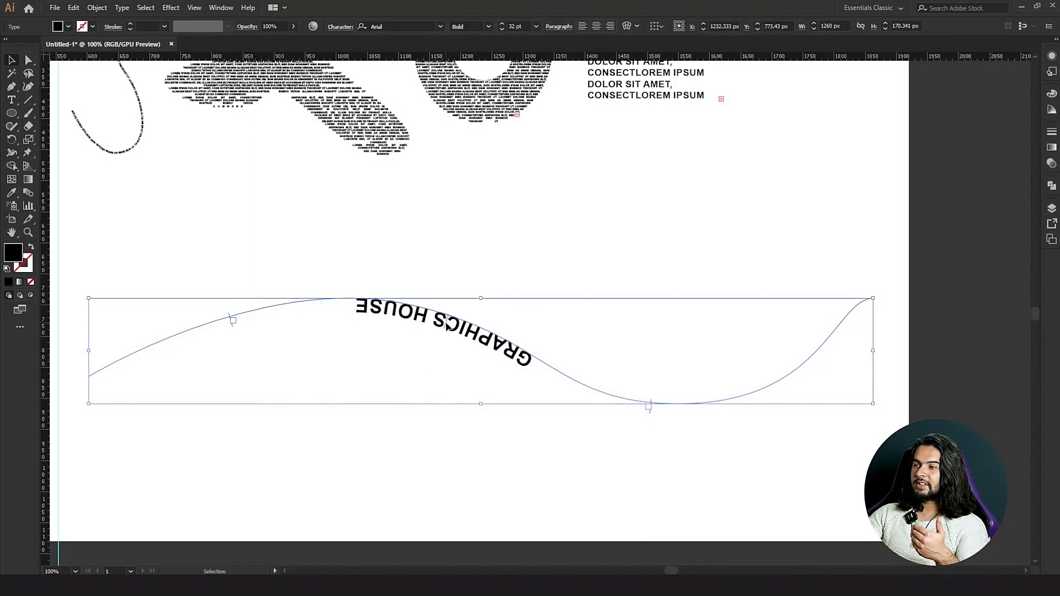
{"action": "left_click_drag", "start_coordinate": [449, 329], "coordinate": [457, 312]}
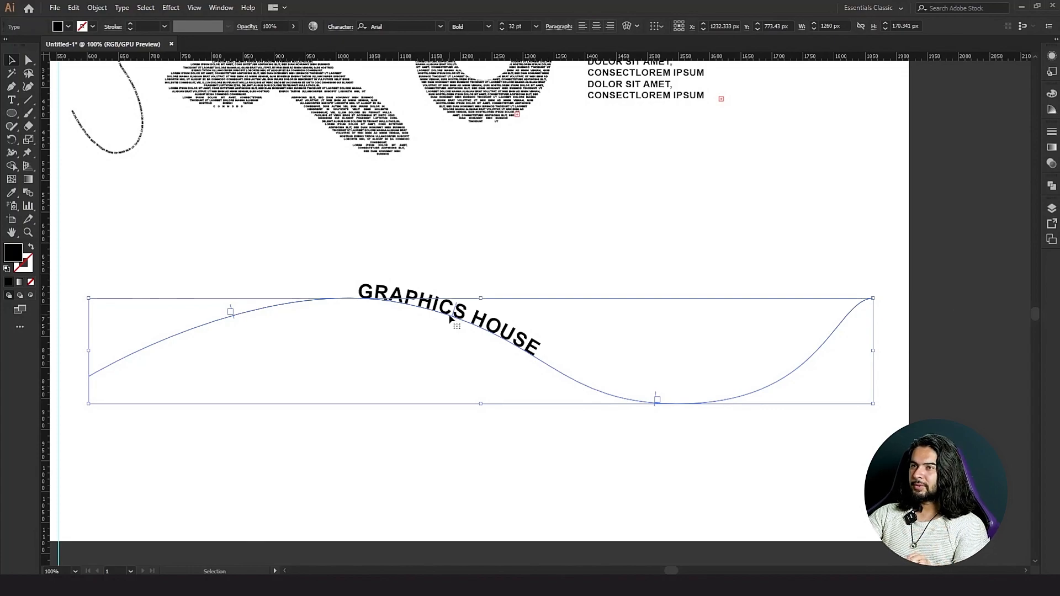
{"action": "key", "text": "ctrl+minus"}
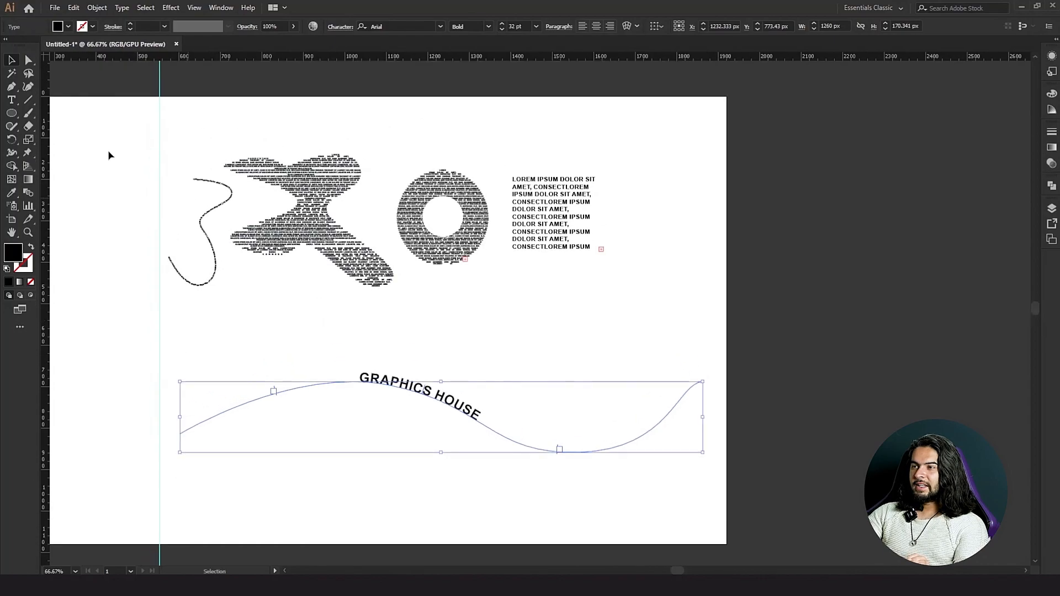
- Draw a 158 px circle with the Ellipse tool in the empty area below the rectangular text block
{"action": "left_click", "coordinate": [13, 101]}
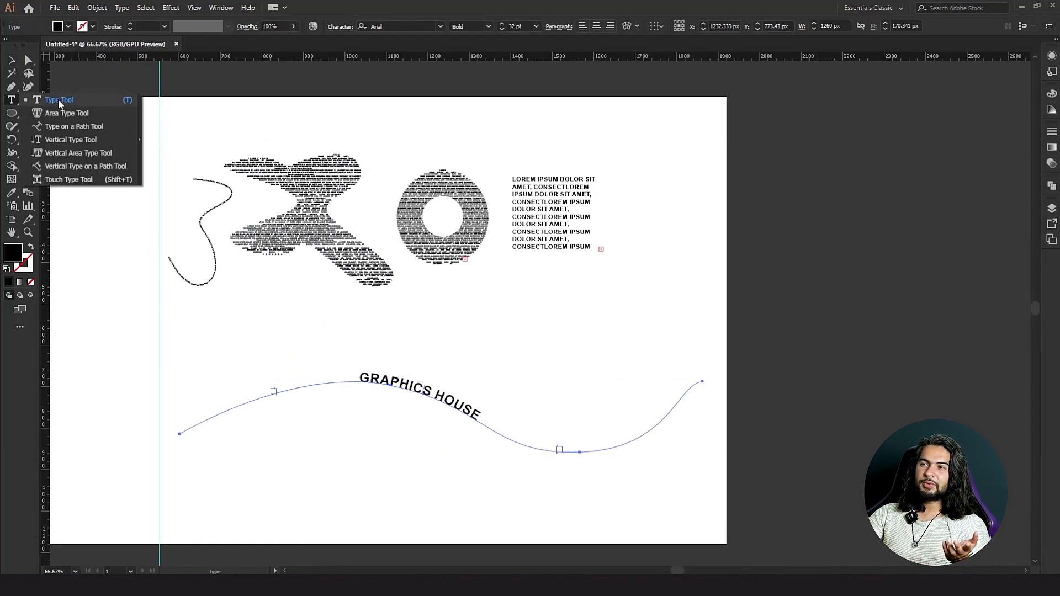
{"action": "left_click", "coordinate": [58, 100]}
{"action": "left_click", "coordinate": [15, 100]}
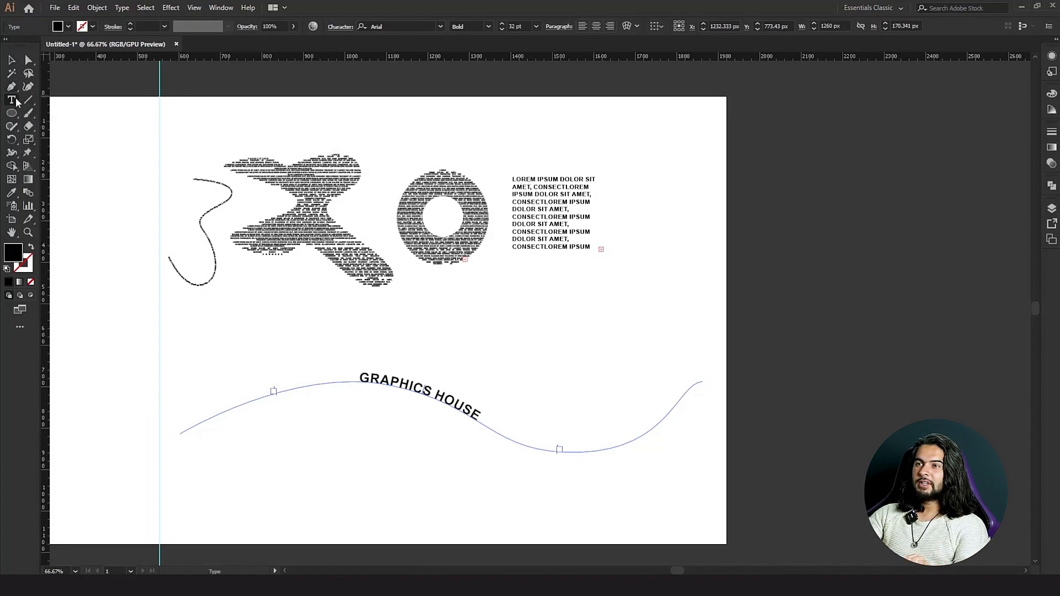
{"action": "left_click", "coordinate": [13, 113]}
{"action": "left_click_drag", "start_coordinate": [522, 302], "coordinate": [587, 368]}
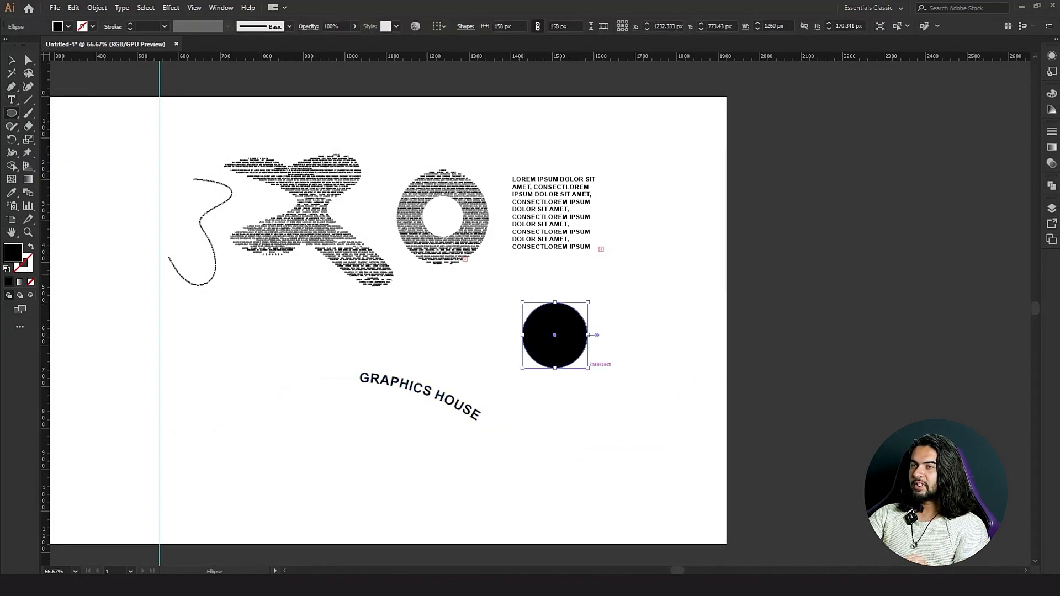
{"action": "left_click", "coordinate": [13, 114]}
- Try filling the circle with placeholder text using the Type tool, undo it, and run the text around the circle's outline instead
{"action": "left_click", "coordinate": [12, 101]}
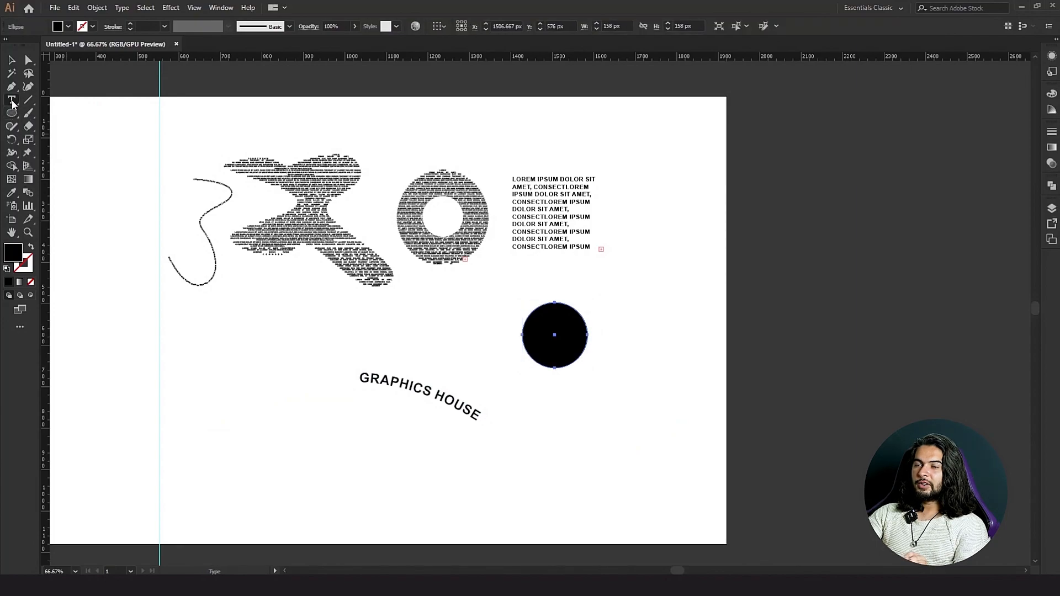
{"action": "left_click", "coordinate": [10, 103]}
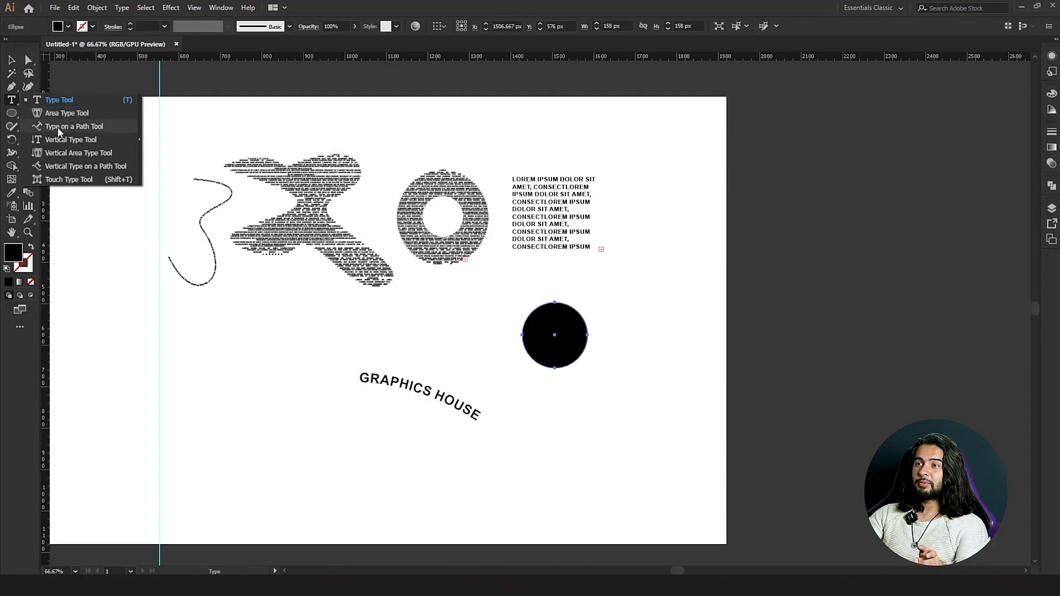
{"action": "left_click", "coordinate": [60, 103]}
{"action": "scroll", "coordinate": [663, 325], "scroll_direction": "up", "scroll_amount": 2}
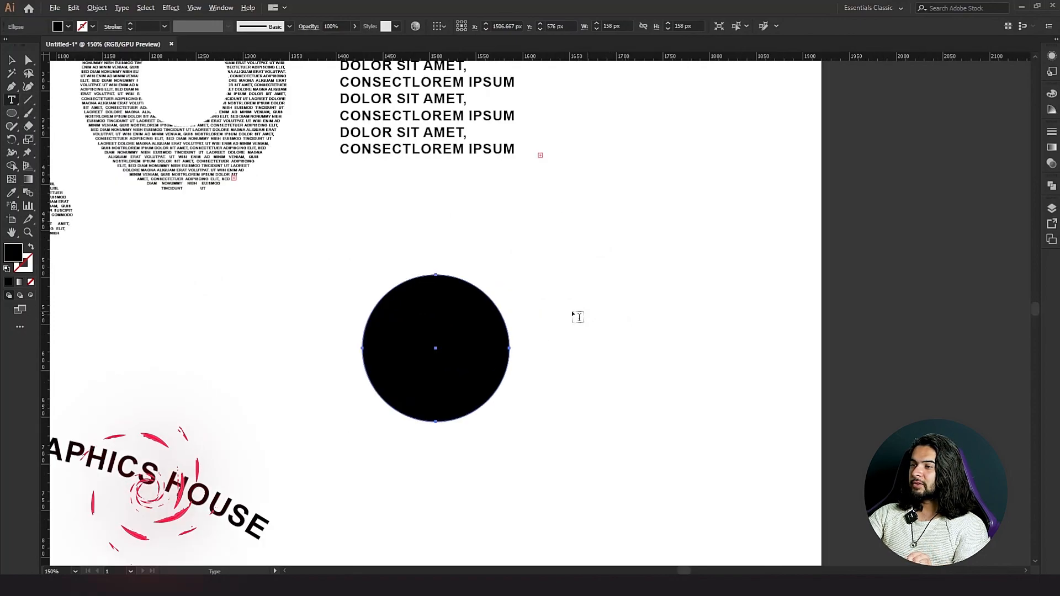
{"action": "left_click", "coordinate": [461, 278]}
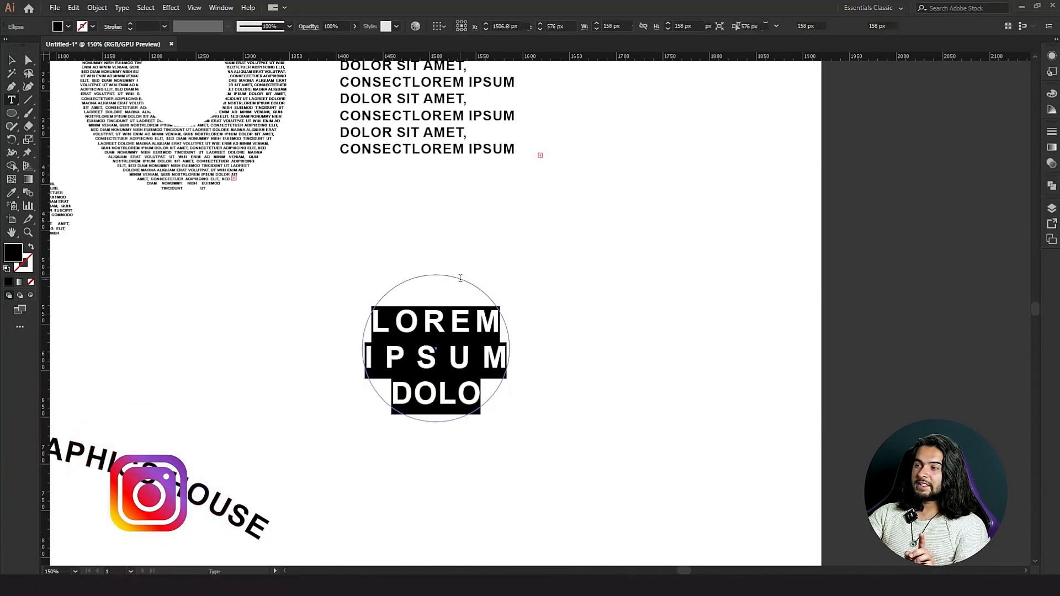
{"action": "key", "text": "ctrl+z"}
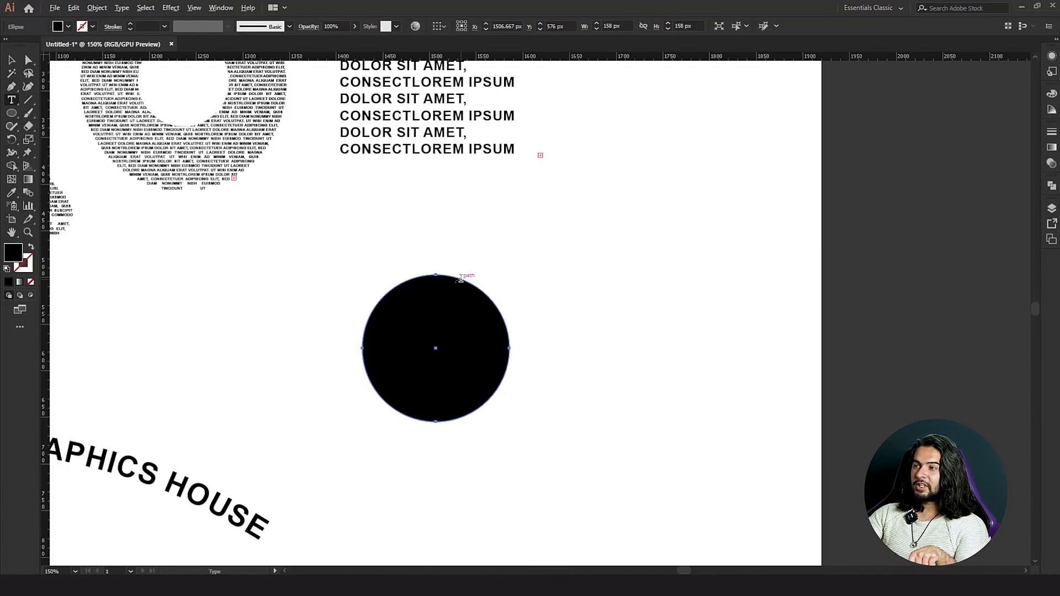
{"action": "left_click", "coordinate": [461, 278]}
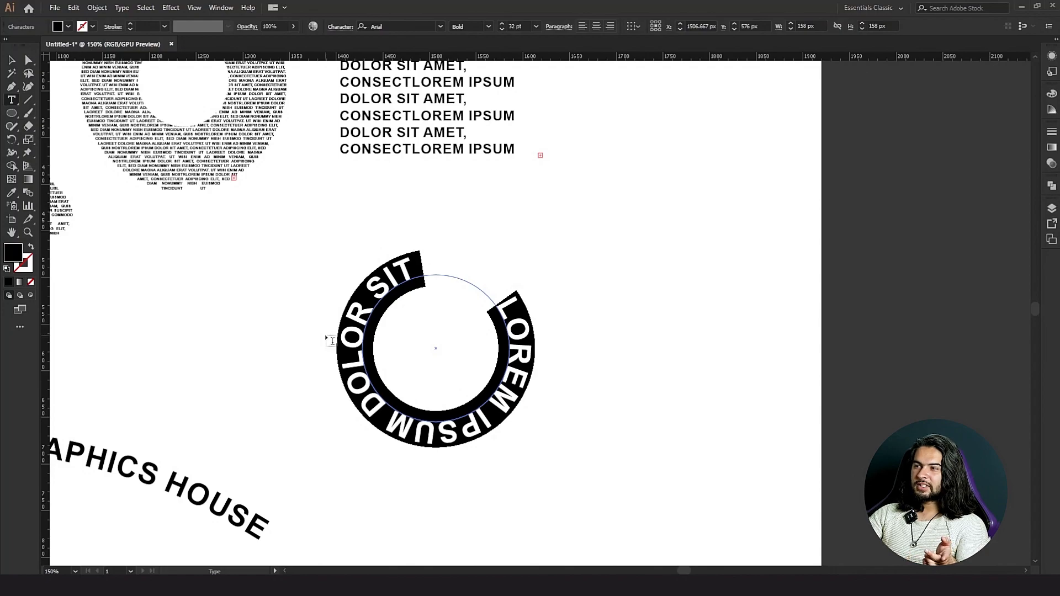
- Add the vertical text "ASDASDASD" to the right of the circular text with the Vertical Type tool
{"action": "left_click", "coordinate": [11, 100]}
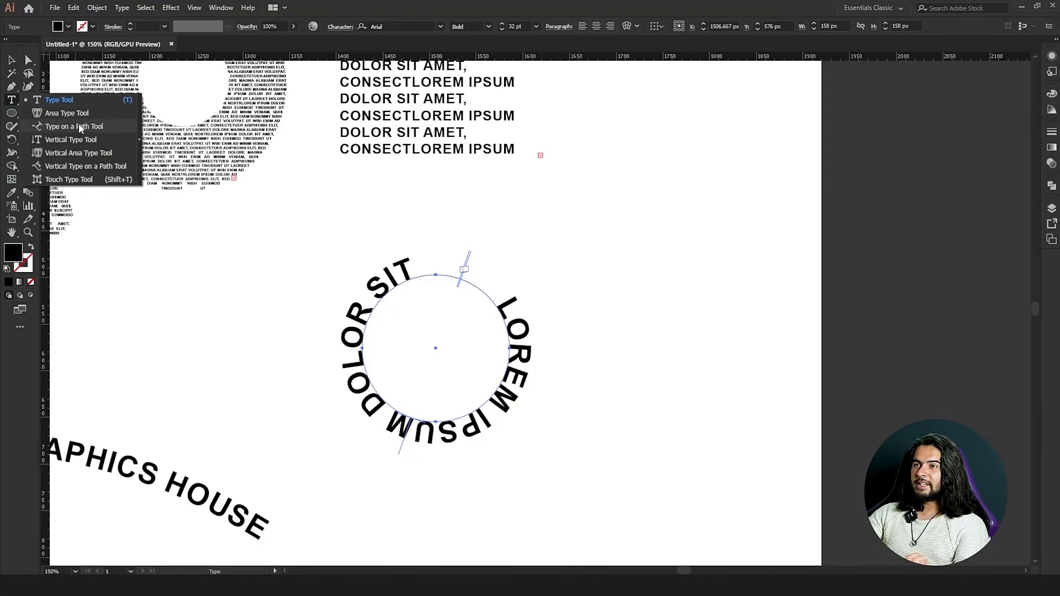
{"action": "left_click", "coordinate": [70, 139]}
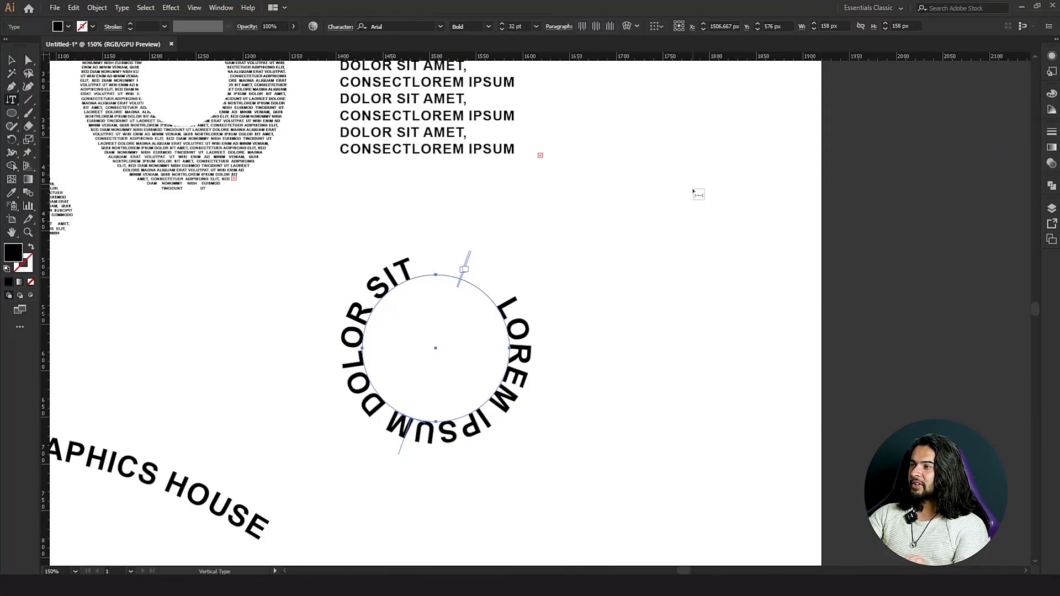
{"action": "left_click", "coordinate": [692, 190]}
{"action": "type", "text": "ASDASDASD"}
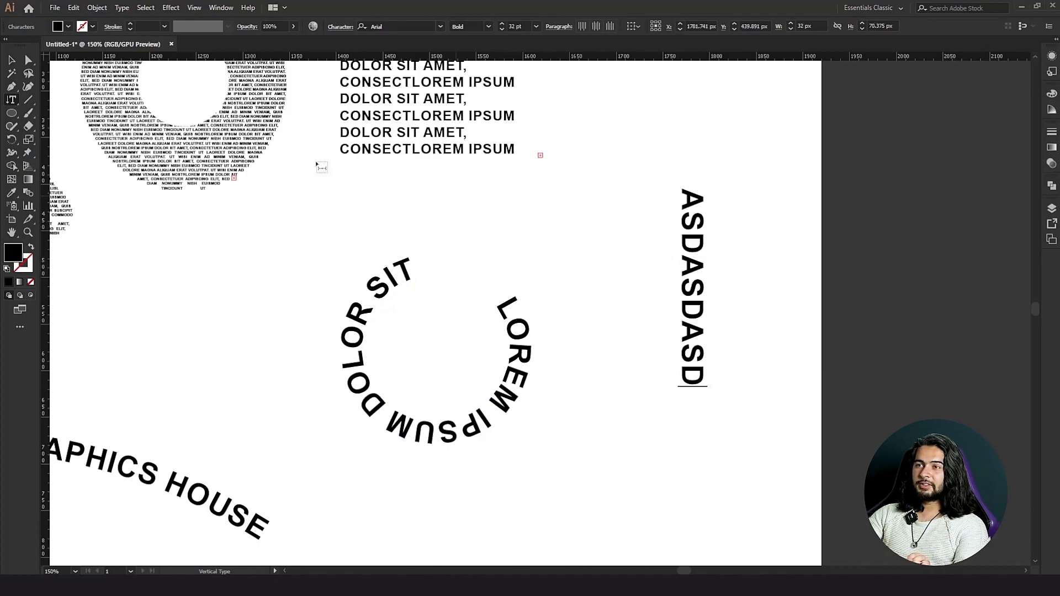
- Undo the "ASDASDASD" text replacement in the vertical text object
{"action": "left_click", "coordinate": [11, 99]}
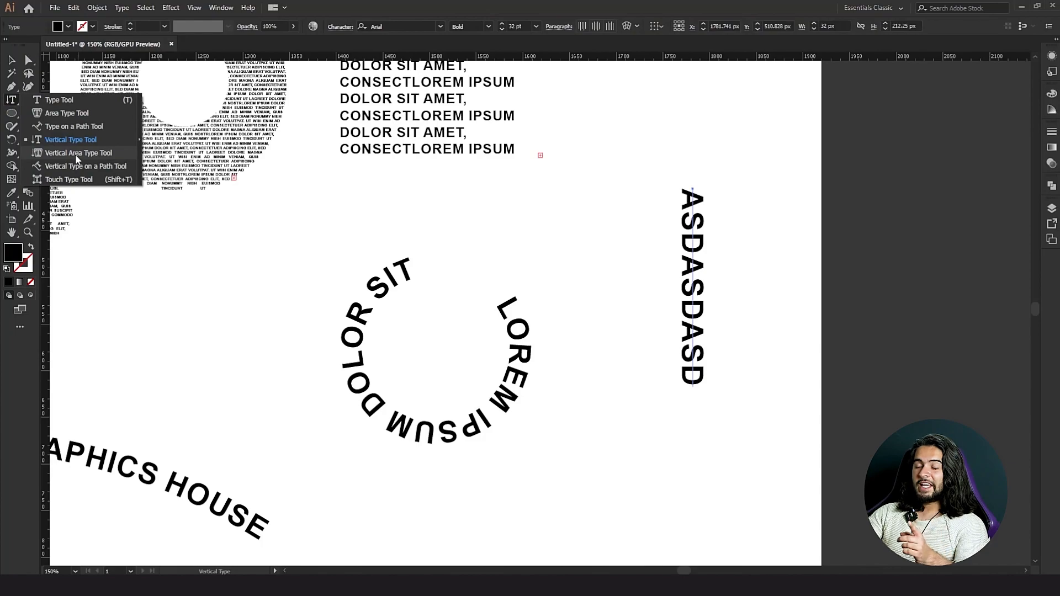
{"action": "left_click", "coordinate": [75, 154]}
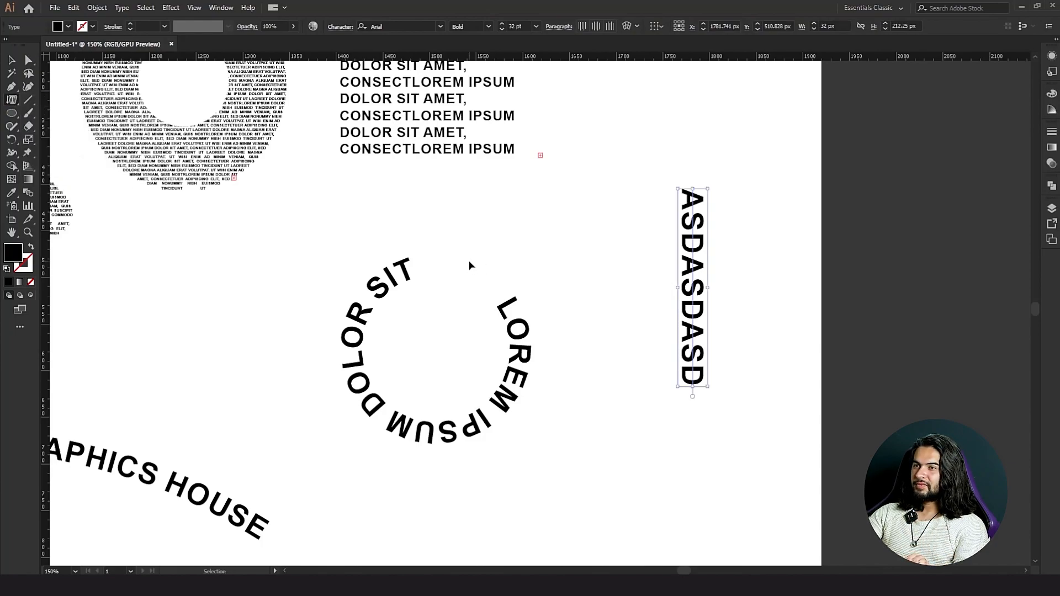
{"action": "key", "text": "ctrl+z"}
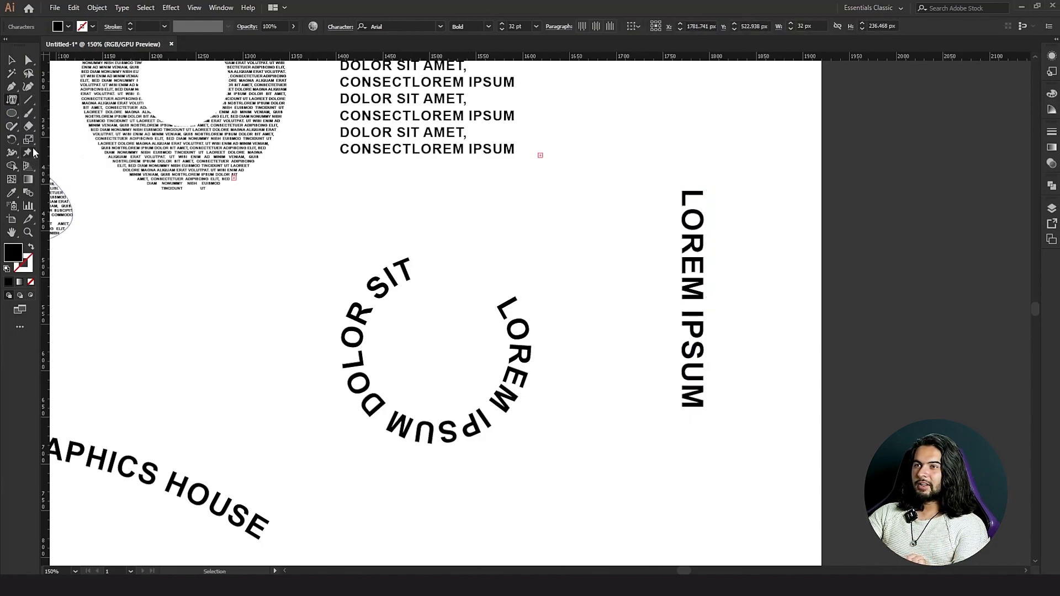
- Draw a circle about 184 px in diameter above the vertical text with the Ellipse tool
{"action": "left_click", "coordinate": [11, 117]}
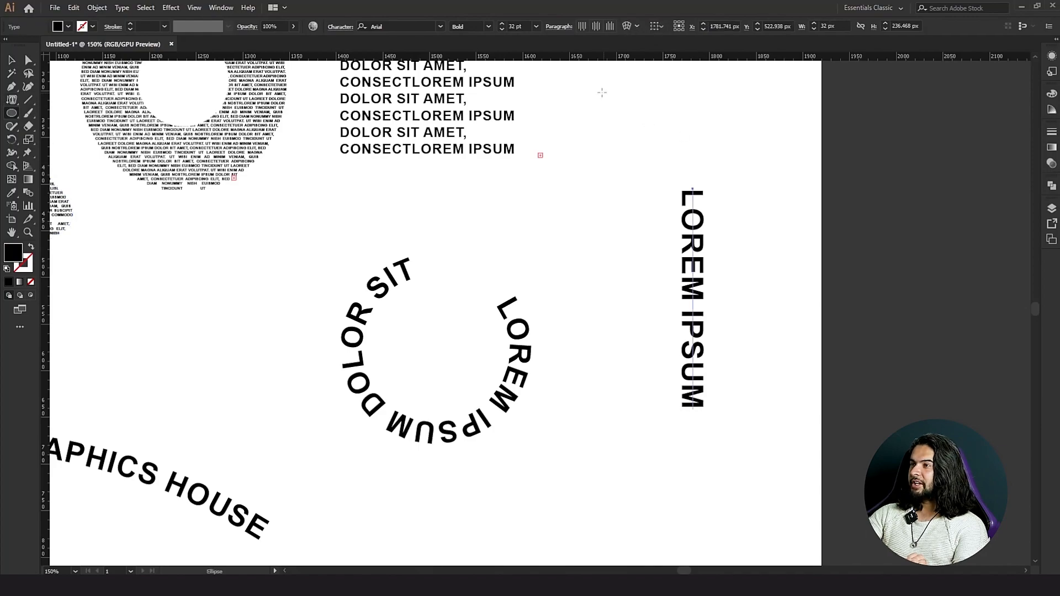
{"action": "scroll", "coordinate": [569, 160], "scroll_direction": "up", "scroll_amount": 5}
{"action": "left_click_drag", "start_coordinate": [604, 110], "coordinate": [776, 281]}
- Fill the new circle with vertical placeholder text using the Vertical Area Type tool
{"action": "left_click", "coordinate": [13, 101]}
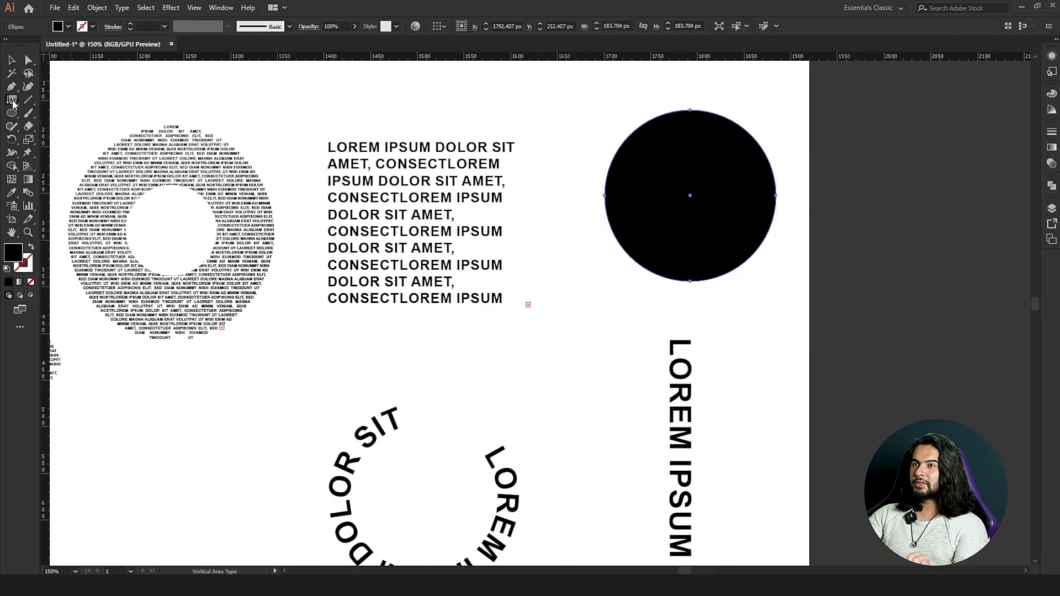
{"action": "left_click", "coordinate": [12, 101]}
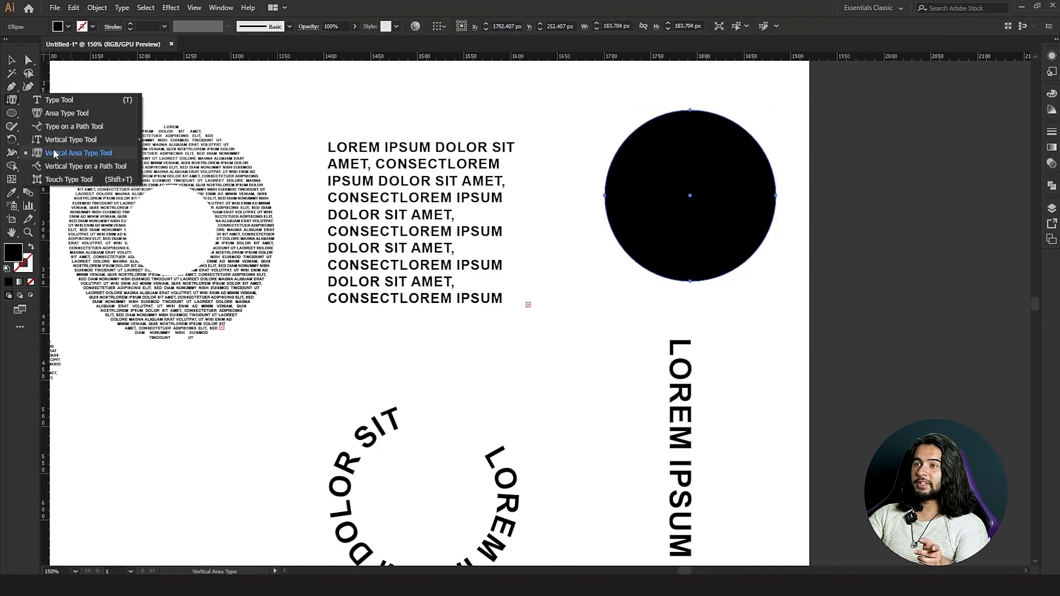
{"action": "left_click", "coordinate": [55, 154]}
{"action": "left_click", "coordinate": [642, 127]}
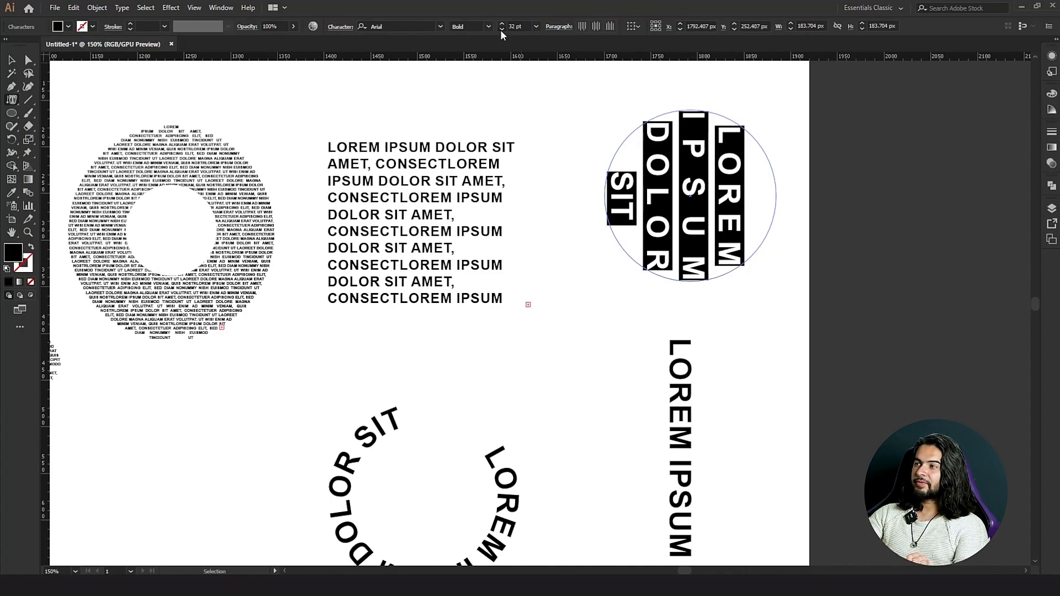
- Set the font size of the vertical text inside the circle to 7 pt and finish editing it
{"action": "left_click_drag", "start_coordinate": [501, 30], "coordinate": [501, 30]}
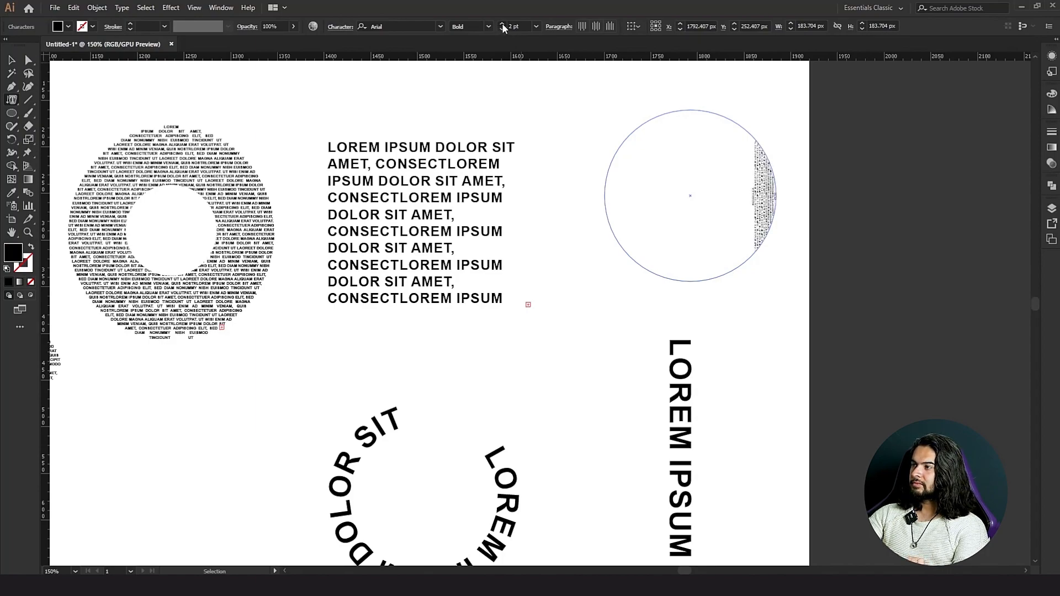
{"action": "left_click", "coordinate": [501, 24]}
{"action": "left_click", "coordinate": [501, 29]}
{"action": "left_click", "coordinate": [501, 30]}
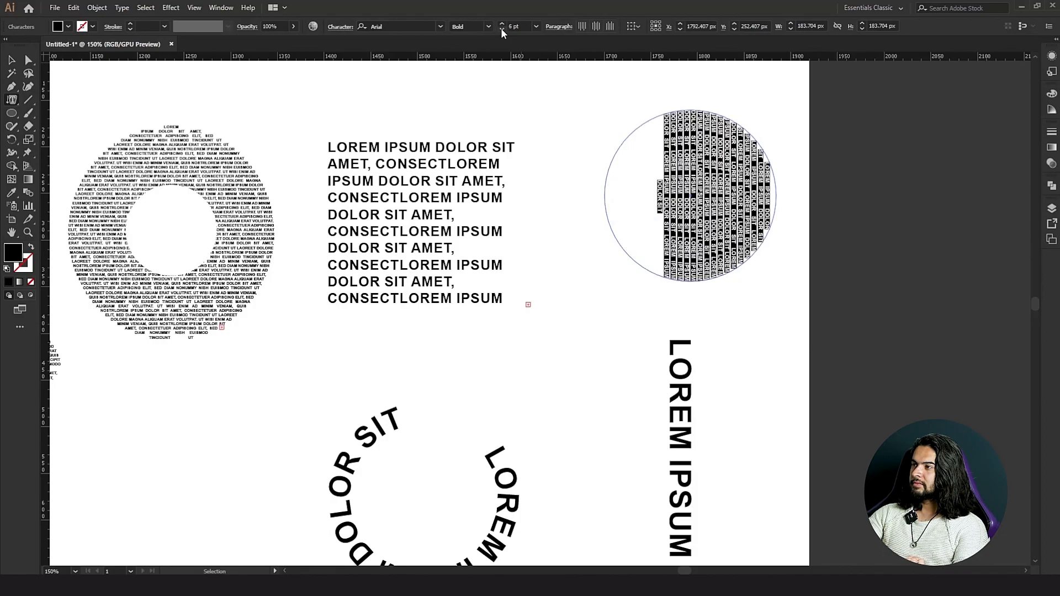
{"action": "left_click", "coordinate": [501, 23]}
{"action": "left_click", "coordinate": [11, 59]}
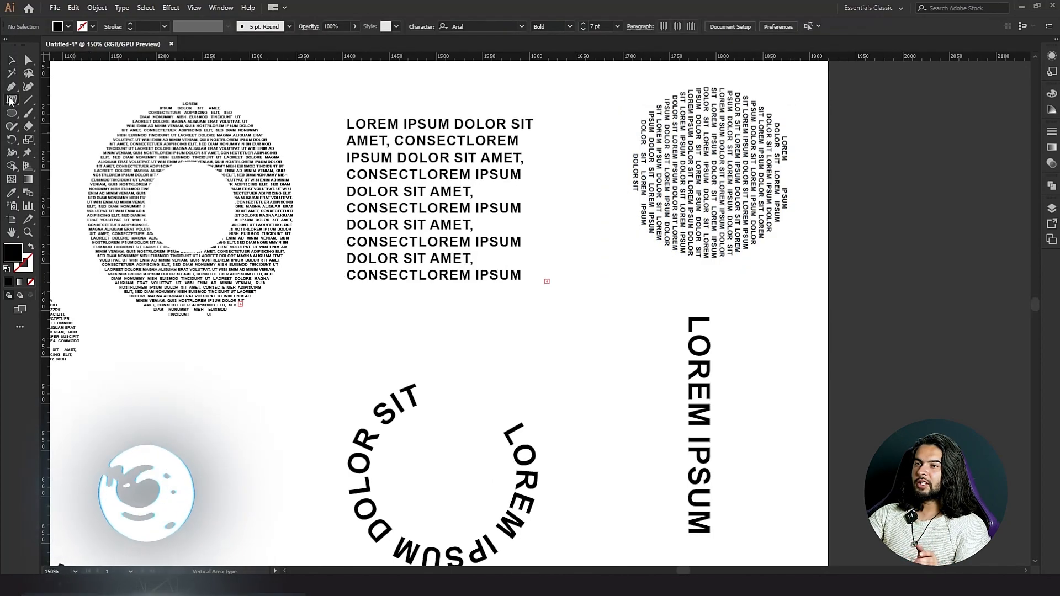
- Add the point text "GRAPHICS HOUSE" with the Type tool in the empty area above the curved text
{"action": "left_click_drag", "start_coordinate": [11, 99], "coordinate": [100, 164]}
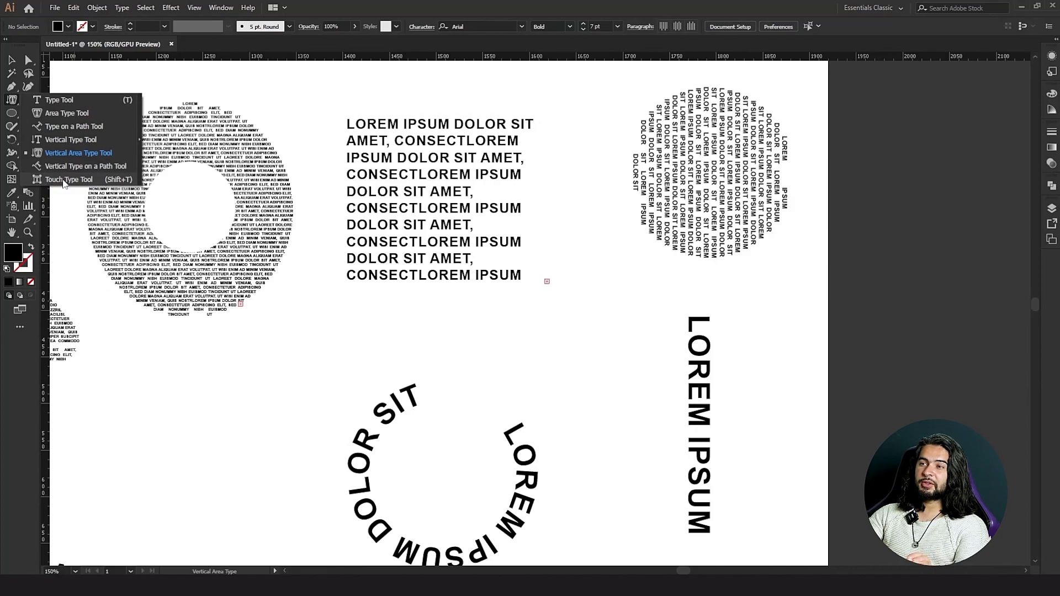
{"action": "left_click", "coordinate": [62, 102]}
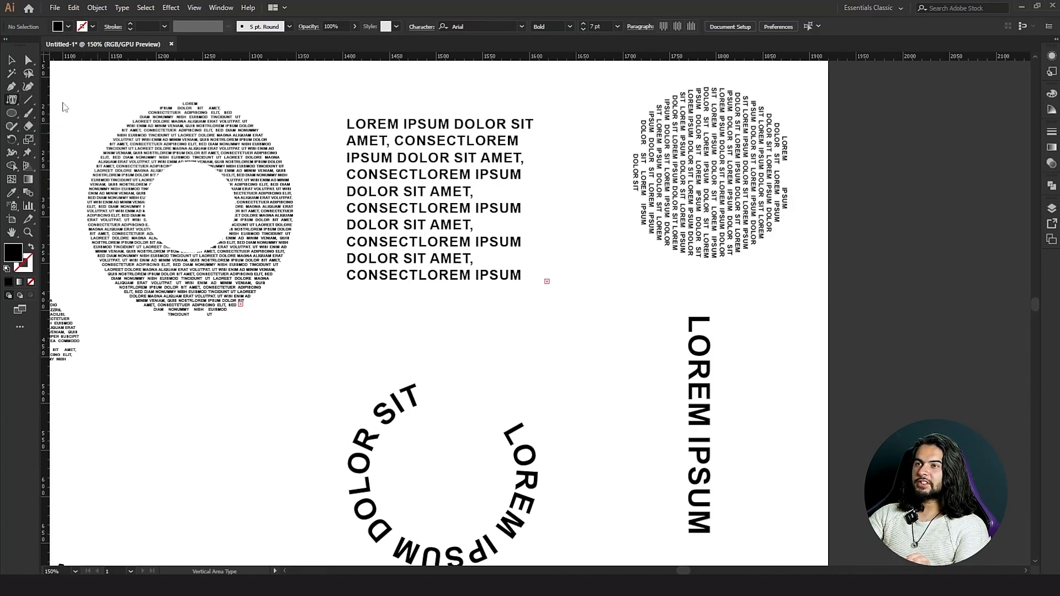
{"action": "left_click_drag", "start_coordinate": [148, 391], "coordinate": [292, 258]}
{"action": "left_click", "coordinate": [287, 306]}
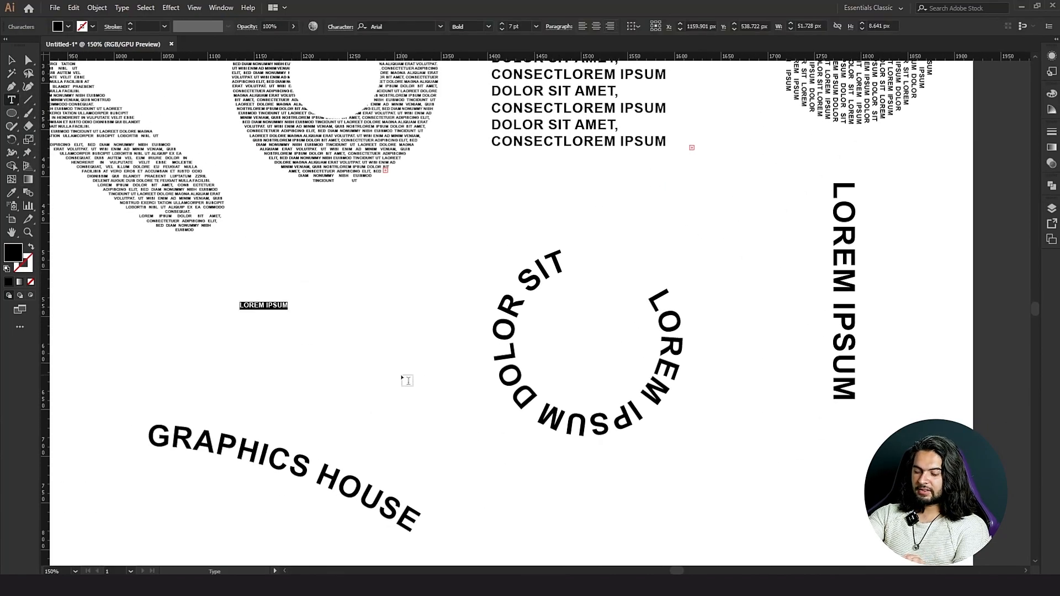
{"action": "type", "text": "GRAPHICS HOUSE"}
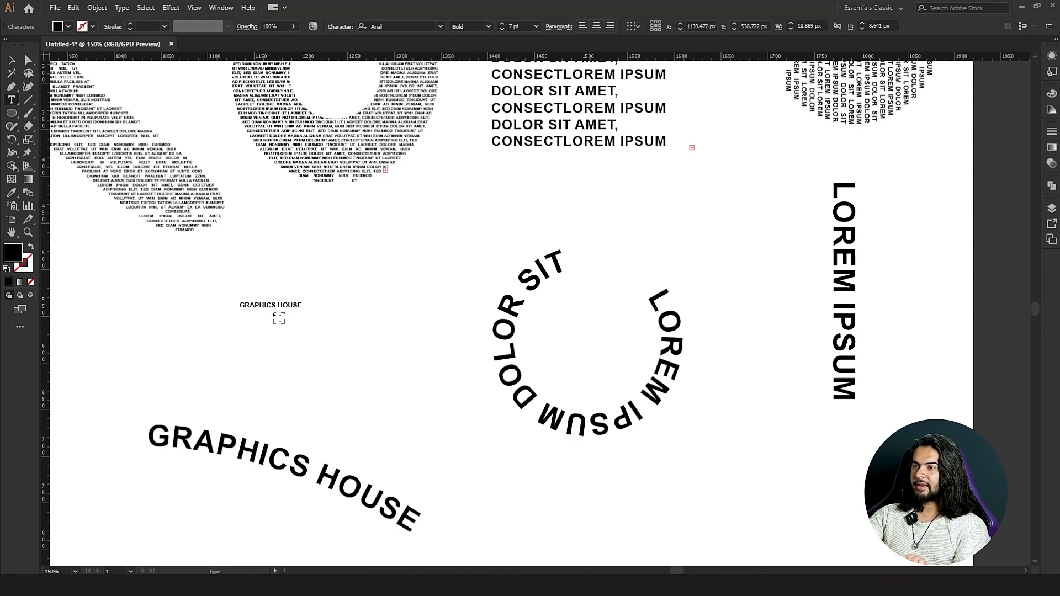
- Scale the new "GRAPHICS HOUSE" text up to about 27 pt and reposition it in the empty area
{"action": "left_click", "coordinate": [12, 60]}
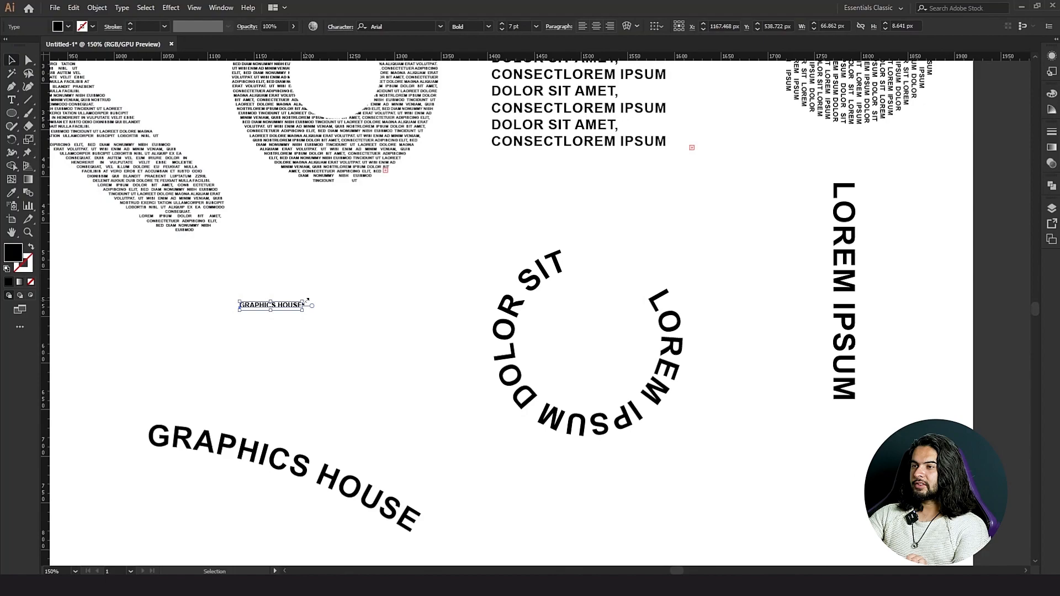
{"action": "left_click_drag", "start_coordinate": [306, 302], "coordinate": [483, 239]}
{"action": "left_click_drag", "start_coordinate": [393, 295], "coordinate": [326, 319]}
{"action": "scroll", "coordinate": [275, 313], "scroll_direction": "up", "scroll_amount": 2}
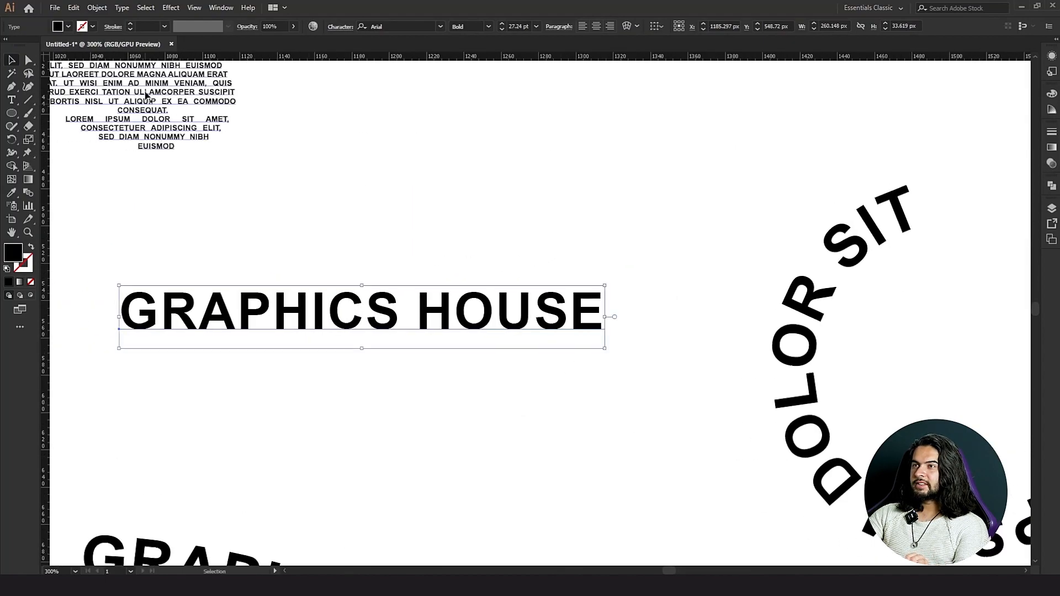
- Select the letter R in the straight "GRAPHICS HOUSE" text with the Touch Type tool
{"action": "left_click", "coordinate": [13, 100]}
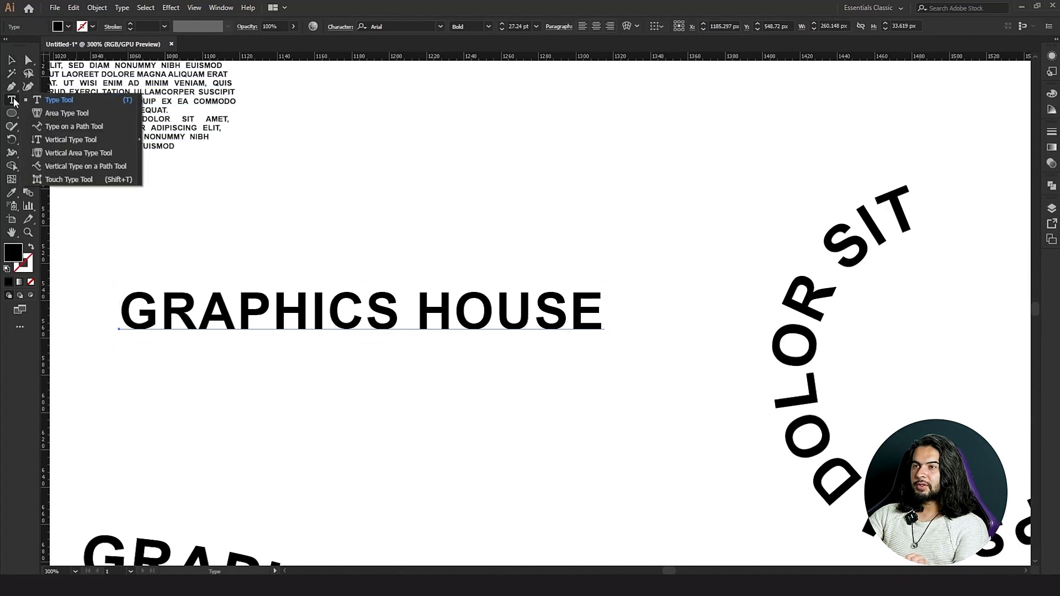
{"action": "left_click", "coordinate": [57, 180]}
{"action": "scroll", "coordinate": [138, 312], "scroll_direction": "up", "scroll_amount": 1}
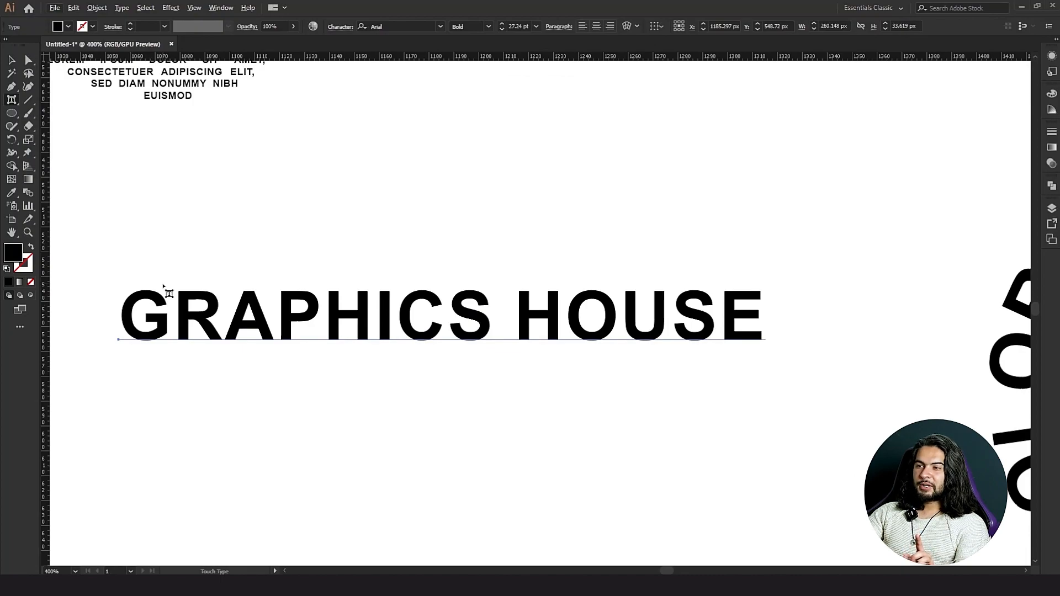
{"action": "left_click", "coordinate": [197, 321]}
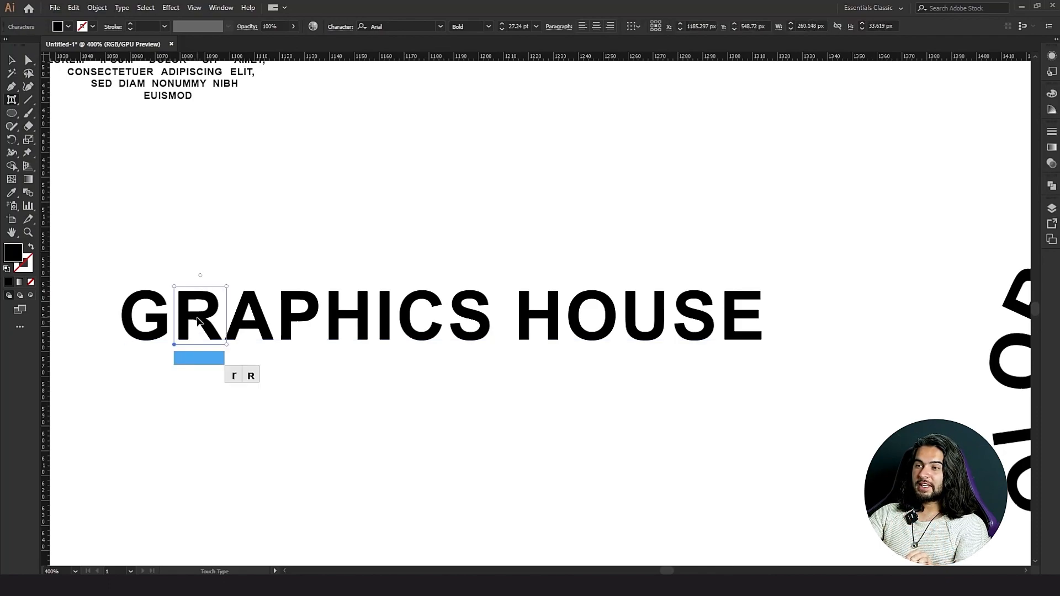
{"action": "scroll", "coordinate": [174, 317], "scroll_direction": "up", "scroll_amount": 1}
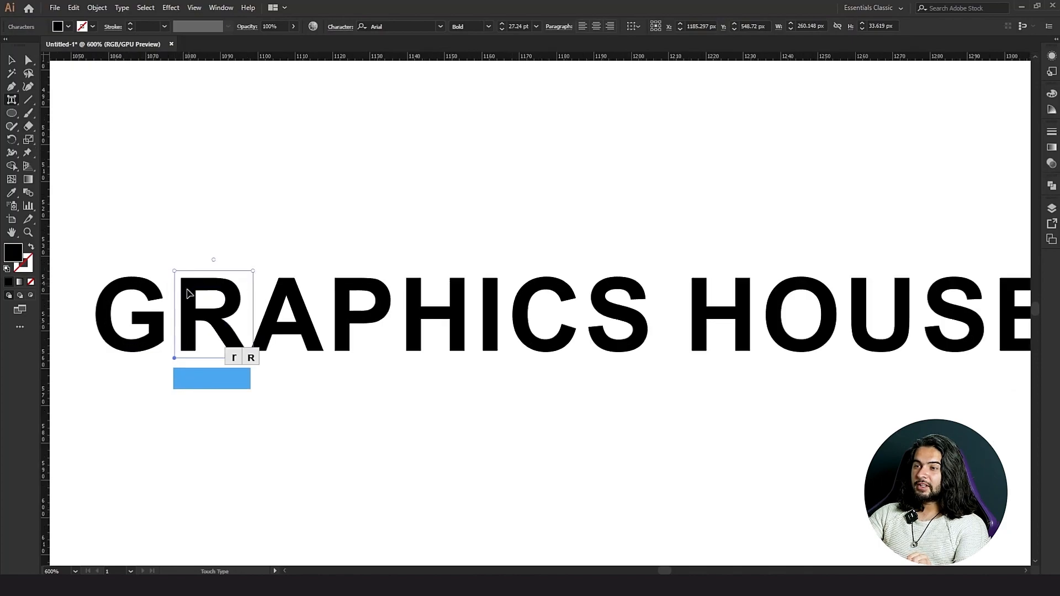
{"action": "scroll", "coordinate": [185, 315], "scroll_direction": "up", "scroll_amount": 1}
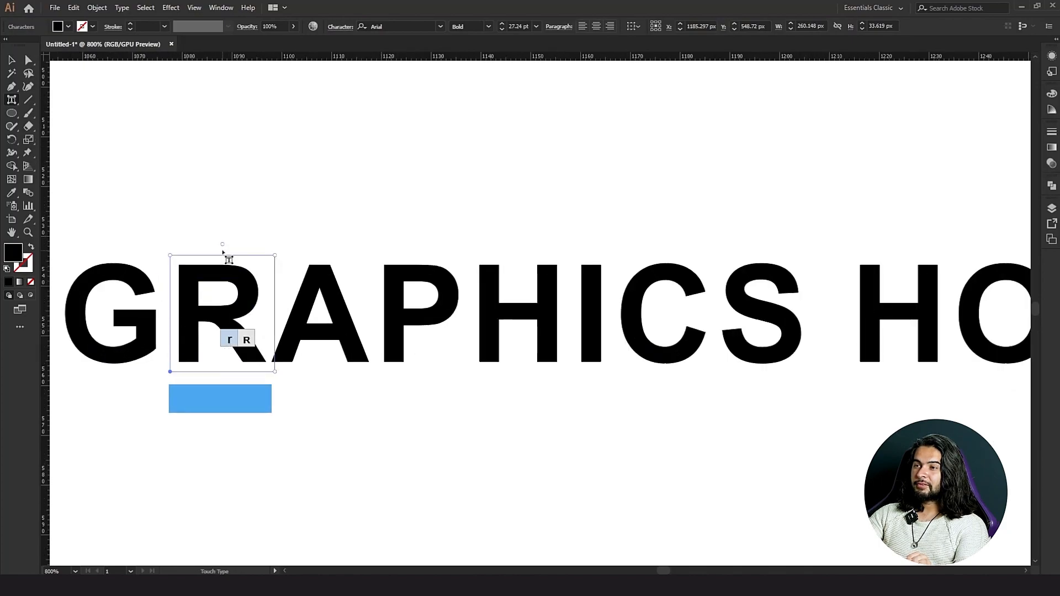
- Try rotating and moving the letter R individually, and undo the changes
{"action": "left_click_drag", "start_coordinate": [223, 245], "coordinate": [243, 265]}
{"action": "left_click_drag", "start_coordinate": [280, 348], "coordinate": [320, 332]}
{"action": "key", "text": "ctrl+z"}
{"action": "key", "text": "ctrl+z"}
{"action": "key", "text": "ctrl+z"}
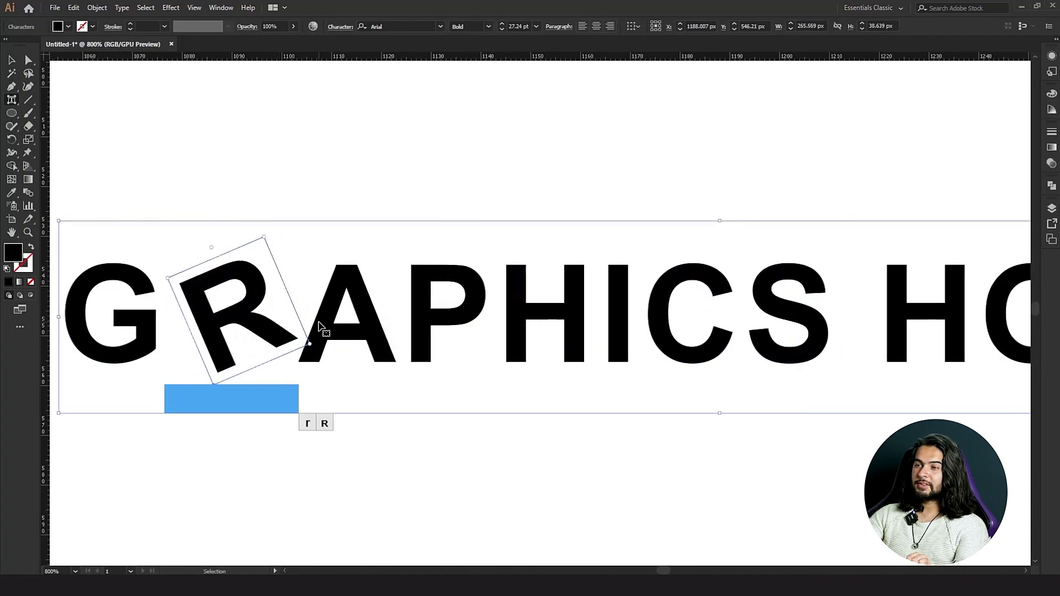
- Try resizing the letter R from its different corner handles, undoing each change
{"action": "left_click_drag", "start_coordinate": [275, 370], "coordinate": [172, 374]}
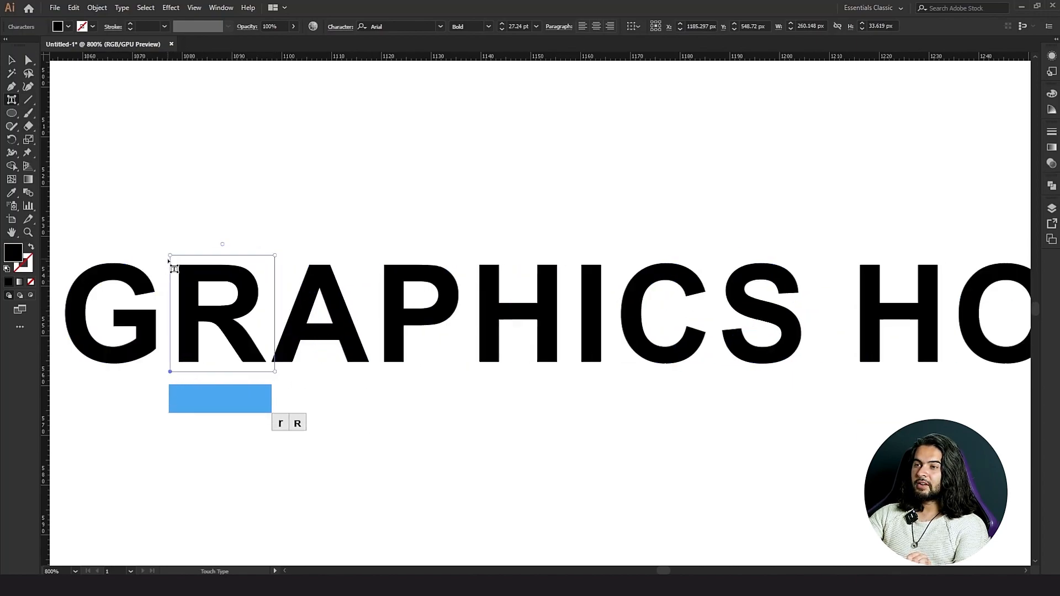
{"action": "mouse_move", "coordinate": [170, 256]}
{"action": "left_mouse_down"}
{"action": "mouse_move", "coordinate": [173, 232]}
{"action": "mouse_move", "coordinate": [175, 242]}
{"action": "left_mouse_up"}
{"action": "key", "text": "ctrl+z"}
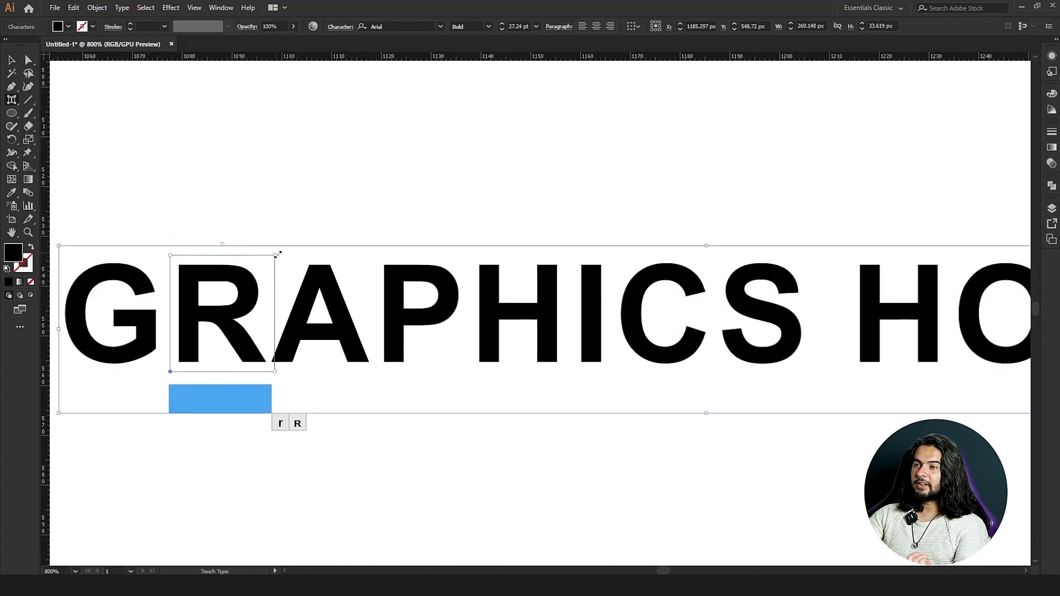
{"action": "left_click_drag", "start_coordinate": [277, 255], "coordinate": [317, 237]}
{"action": "key", "text": "ctrl+z"}
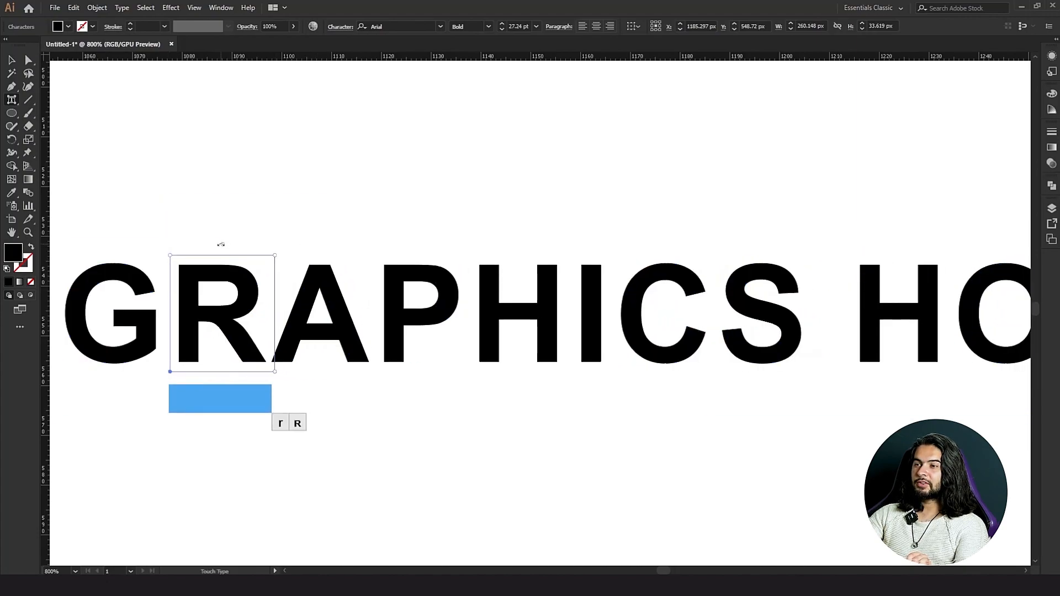
- Tilt the letter R slightly counter-clockwise and shift it so that it overlaps the G
{"action": "left_click_drag", "start_coordinate": [221, 244], "coordinate": [211, 239]}
{"action": "mouse_move", "coordinate": [240, 288]}
{"action": "left_mouse_down"}
{"action": "mouse_move", "coordinate": [218, 274]}
{"action": "mouse_move", "coordinate": [202, 285]}
{"action": "mouse_move", "coordinate": [247, 309]}
{"action": "mouse_move", "coordinate": [234, 307]}
{"action": "left_mouse_up"}
{"action": "key", "text": "ctrl+z"}
{"action": "left_click_drag", "start_coordinate": [295, 324], "coordinate": [280, 324]}
- Move the P away from the A, overlap the H and I, and shift the A slightly upward and right
{"action": "left_click", "coordinate": [378, 314]}
{"action": "left_click_drag", "start_coordinate": [379, 315], "coordinate": [453, 304]}
{"action": "left_click", "coordinate": [487, 310]}
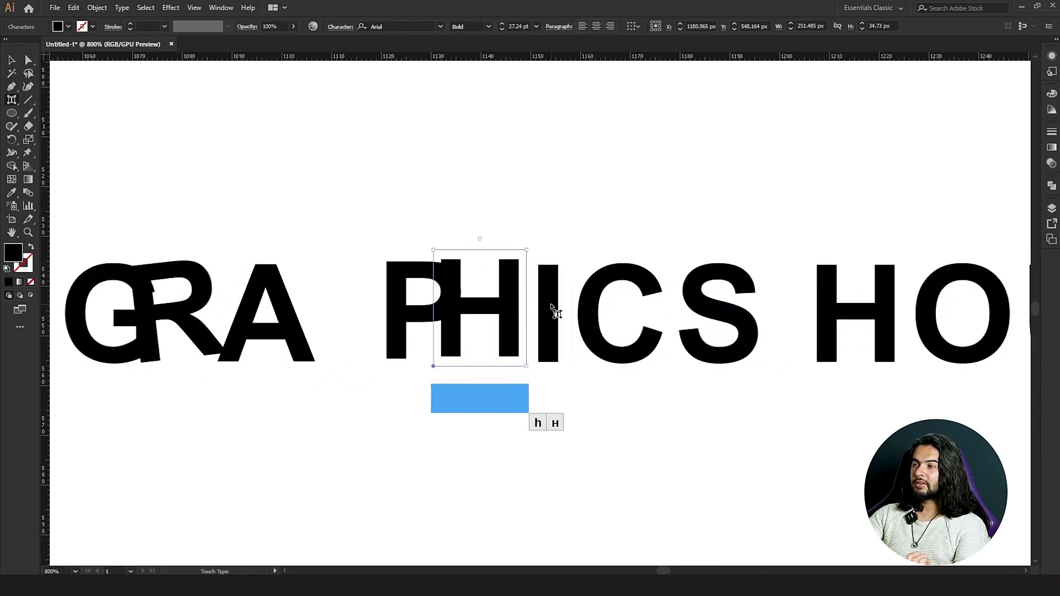
{"action": "left_click_drag", "start_coordinate": [549, 307], "coordinate": [523, 305]}
{"action": "left_click_drag", "start_coordinate": [289, 310], "coordinate": [347, 304]}
- Rotate the letter C counter-clockwise, push it against the I, and move the A back toward the R
{"action": "scroll", "coordinate": [346, 303], "scroll_direction": "down", "scroll_amount": 1}
{"action": "left_click", "coordinate": [544, 328]}
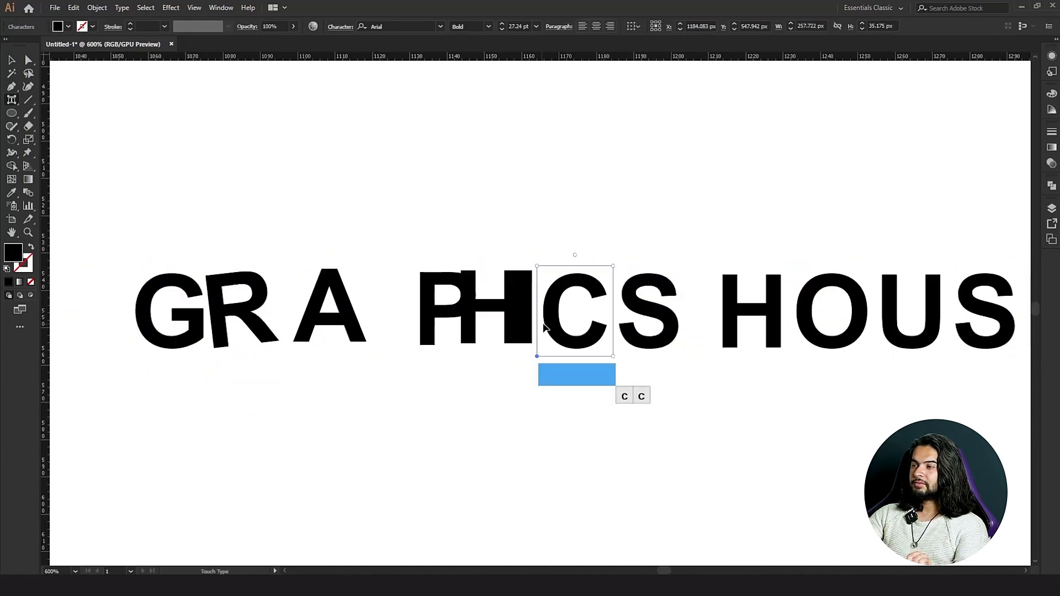
{"action": "left_click_drag", "start_coordinate": [575, 255], "coordinate": [533, 269]}
{"action": "left_click_drag", "start_coordinate": [569, 301], "coordinate": [525, 296]}
{"action": "left_click_drag", "start_coordinate": [335, 307], "coordinate": [278, 305]}
- Shift the R slightly right, drop the A below the baseline, and move the P closer to it
{"action": "left_click", "coordinate": [200, 311]}
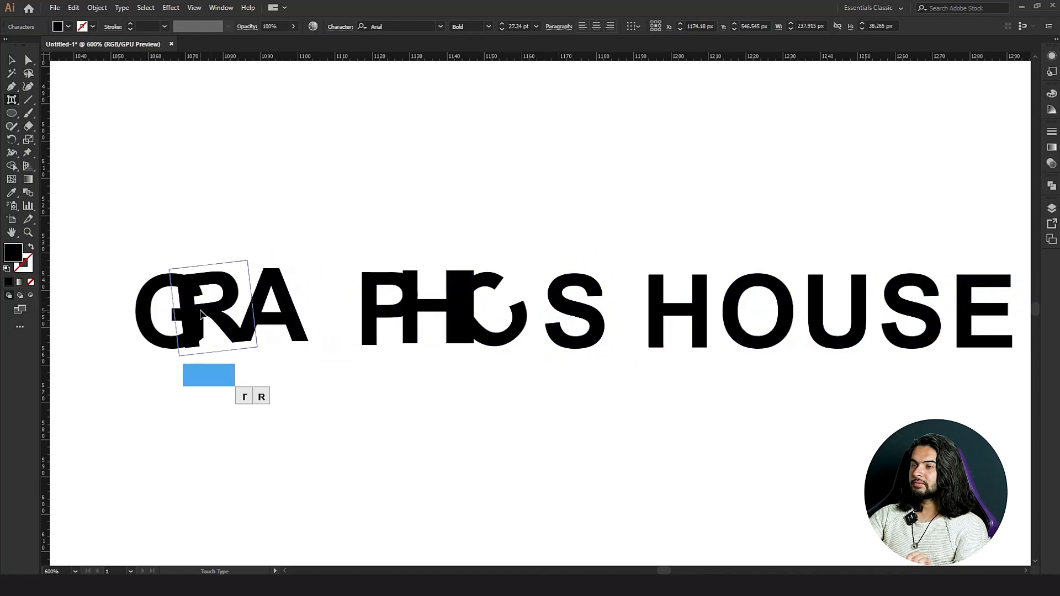
{"action": "left_click_drag", "start_coordinate": [200, 313], "coordinate": [219, 311]}
{"action": "left_click_drag", "start_coordinate": [310, 314], "coordinate": [282, 374]}
{"action": "left_click", "coordinate": [370, 312]}
{"action": "left_click_drag", "start_coordinate": [369, 312], "coordinate": [331, 311]}
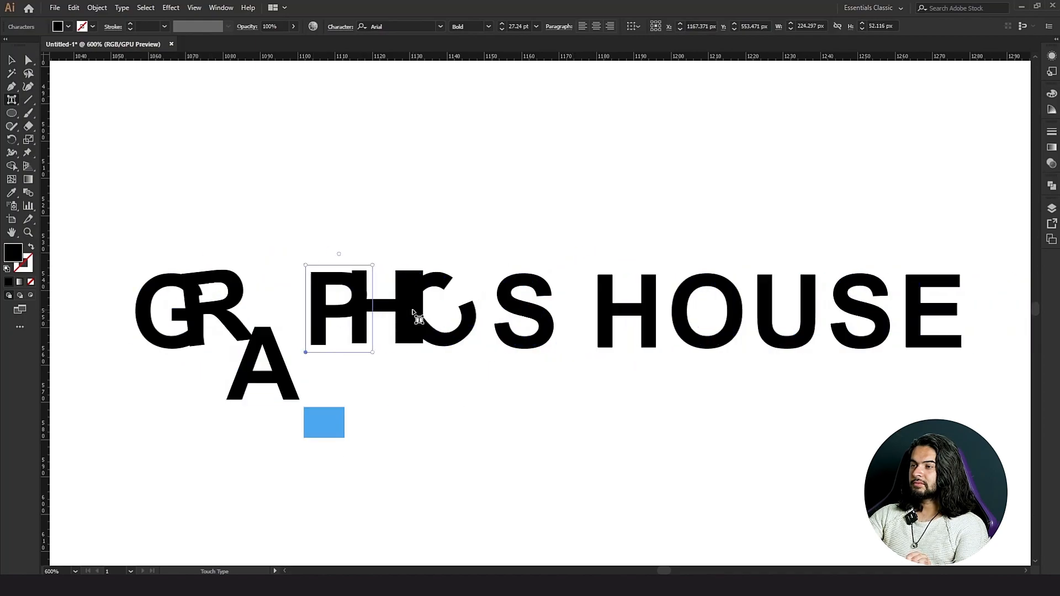
- Move the letter I to the right so that it stands clear of the H in "GRAPHICS"
{"action": "left_click_drag", "start_coordinate": [413, 312], "coordinate": [455, 288]}
{"action": "left_click", "coordinate": [402, 288]}
{"action": "left_click_drag", "start_coordinate": [403, 289], "coordinate": [443, 287]}
- Lower the S of "GRAPHICS" below the baseline and place the rotated C close beside the I
{"action": "scroll", "coordinate": [482, 297], "scroll_direction": "down", "scroll_amount": 1}
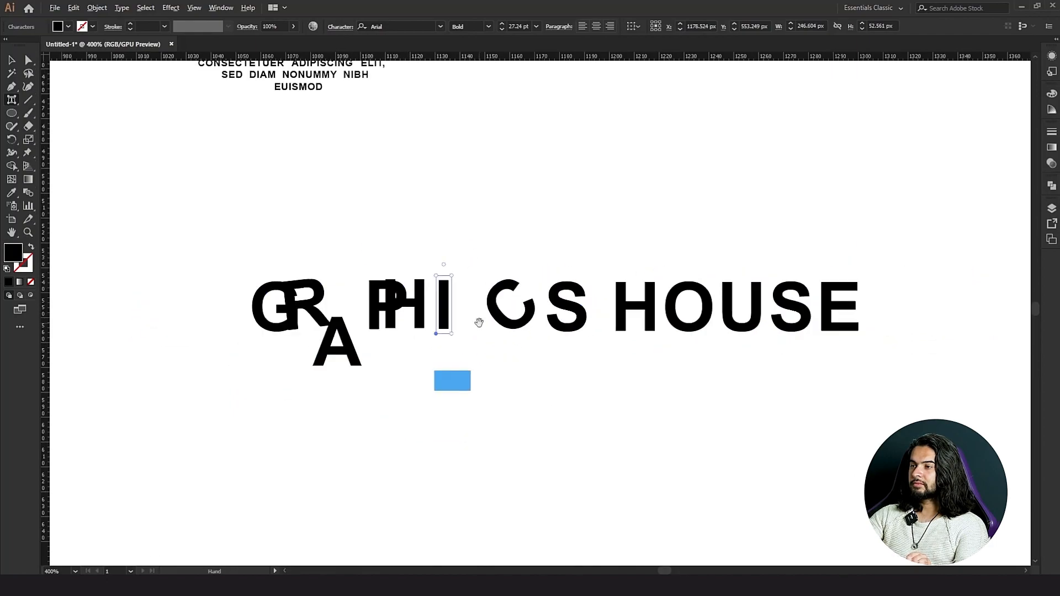
{"action": "left_click", "coordinate": [566, 307]}
{"action": "left_click_drag", "start_coordinate": [509, 308], "coordinate": [459, 308]}
{"action": "left_click_drag", "start_coordinate": [514, 307], "coordinate": [505, 336]}
{"action": "left_click_drag", "start_coordinate": [448, 317], "coordinate": [466, 315]}
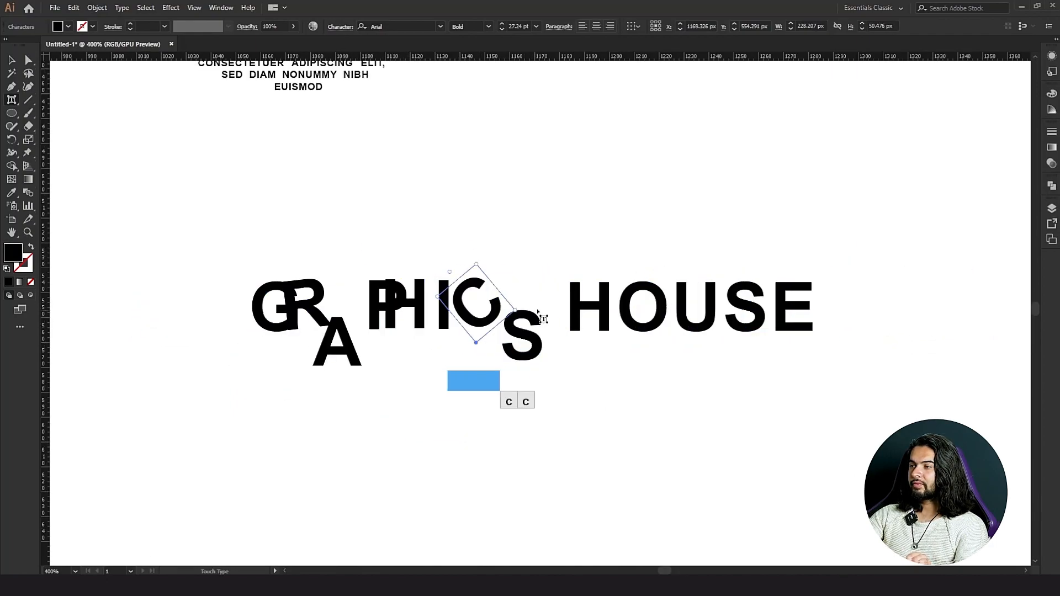
- Scatter the letters of "HOUSE": raise the H and S, lower the O, turn the U sideways and the E upside down
{"action": "left_click_drag", "start_coordinate": [588, 307], "coordinate": [540, 283]}
{"action": "left_click_drag", "start_coordinate": [596, 299], "coordinate": [586, 317]}
{"action": "mouse_move", "coordinate": [637, 279]}
{"action": "left_mouse_down"}
{"action": "mouse_move", "coordinate": [618, 264]}
{"action": "mouse_move", "coordinate": [675, 292]}
{"action": "mouse_move", "coordinate": [656, 285]}
{"action": "left_mouse_up"}
{"action": "left_click", "coordinate": [683, 312]}
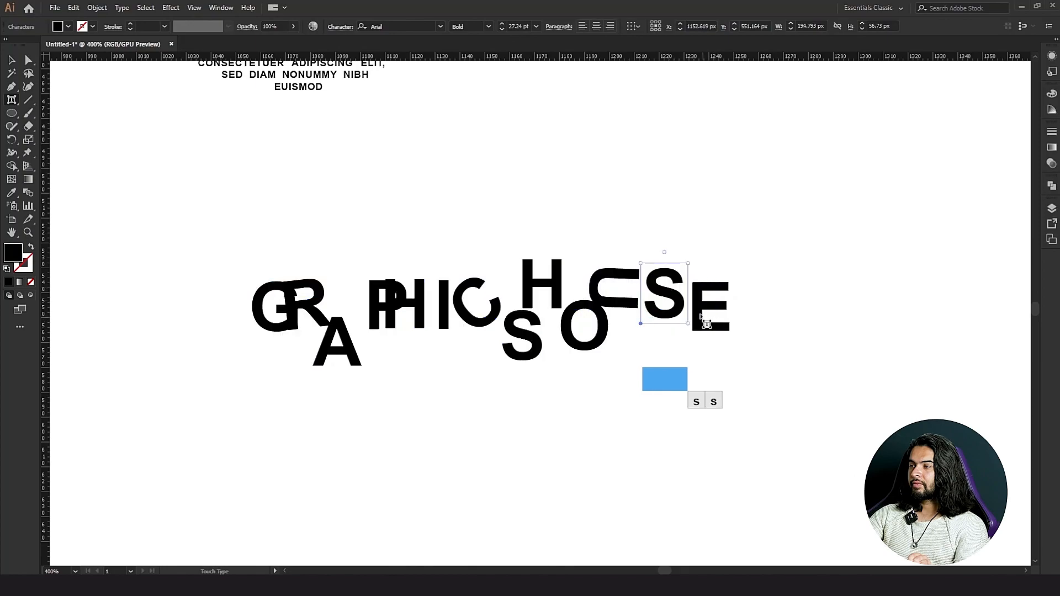
{"action": "left_click", "coordinate": [705, 321]}
{"action": "left_click_drag", "start_coordinate": [711, 267], "coordinate": [710, 374]}
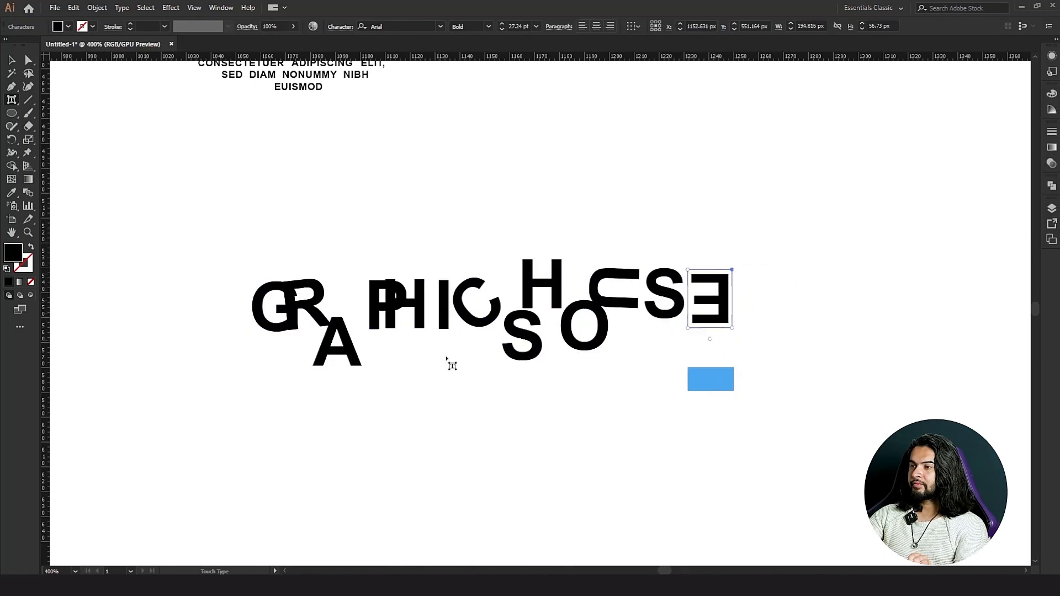
- Separate the H from the P, raise the A above the baseline, and drop the R below it
{"action": "left_click_drag", "start_coordinate": [419, 298], "coordinate": [445, 300]}
{"action": "left_click_drag", "start_coordinate": [343, 337], "coordinate": [359, 298]}
{"action": "left_click_drag", "start_coordinate": [296, 309], "coordinate": [310, 356]}
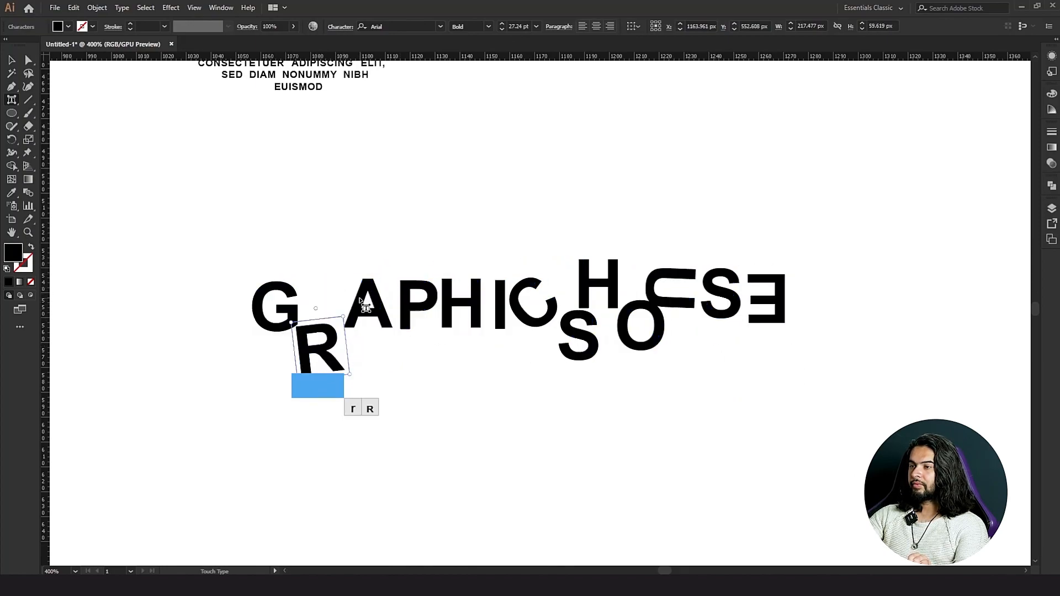
{"action": "left_click_drag", "start_coordinate": [366, 307], "coordinate": [352, 294]}
- Lower the P, raise the H, and stretch the letter I taller in "GRAPHICS", then deselect the text
{"action": "left_click_drag", "start_coordinate": [405, 311], "coordinate": [397, 344]}
{"action": "left_click_drag", "start_coordinate": [434, 308], "coordinate": [428, 289]}
{"action": "left_click_drag", "start_coordinate": [465, 323], "coordinate": [460, 346]}
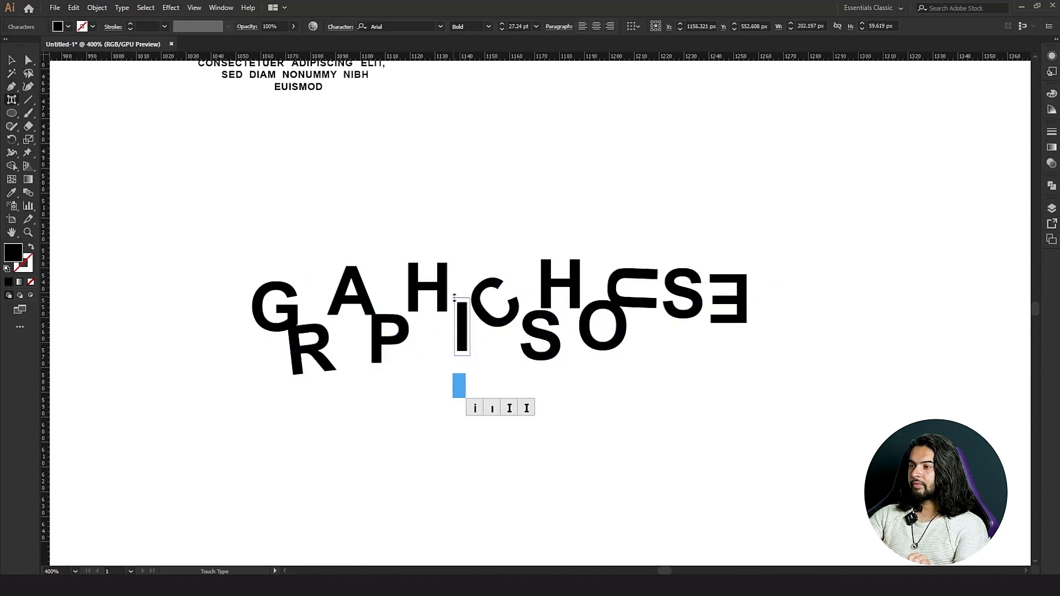
{"action": "left_click_drag", "start_coordinate": [454, 299], "coordinate": [463, 274]}
{"action": "left_click", "coordinate": [506, 263]}
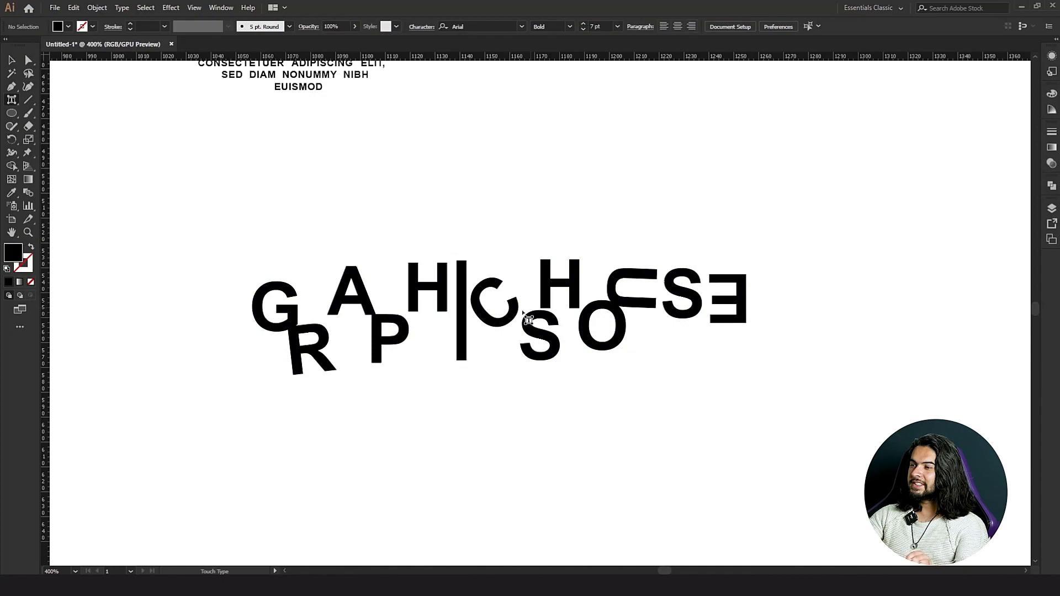